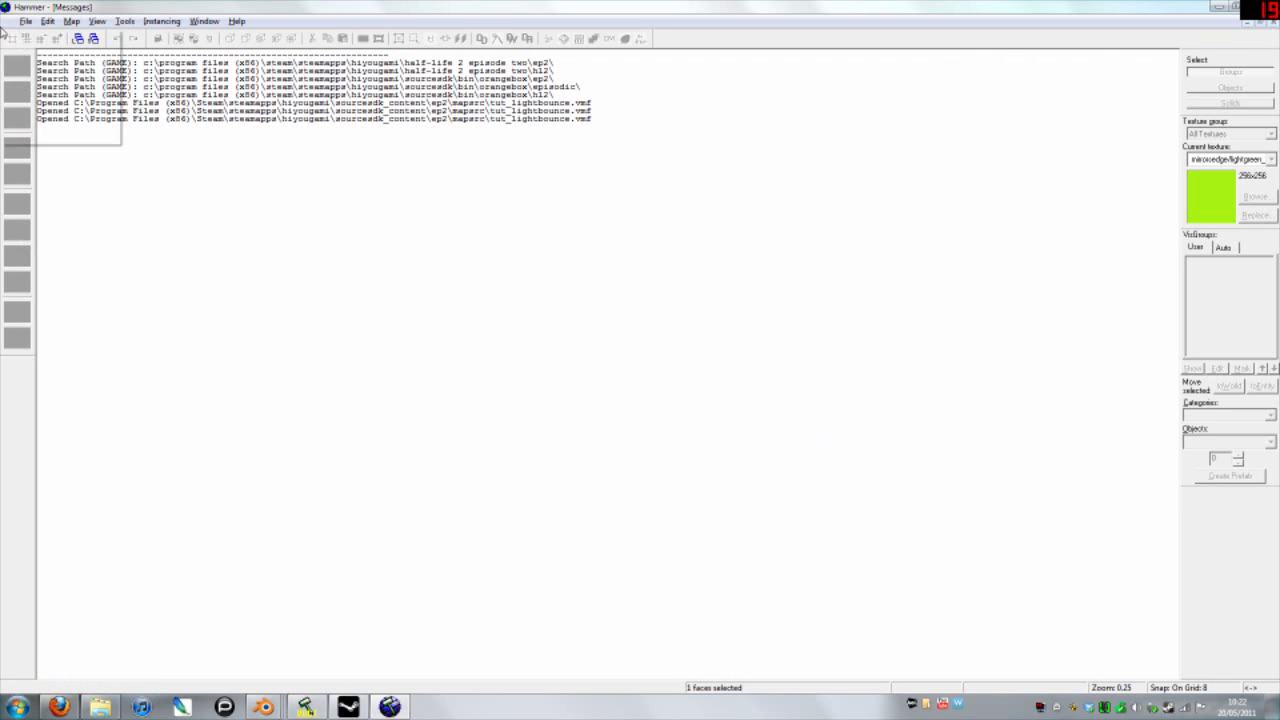
Open the map volumetric_light_test from the mapsrc folder.
click(25, 21)
click(36, 50)
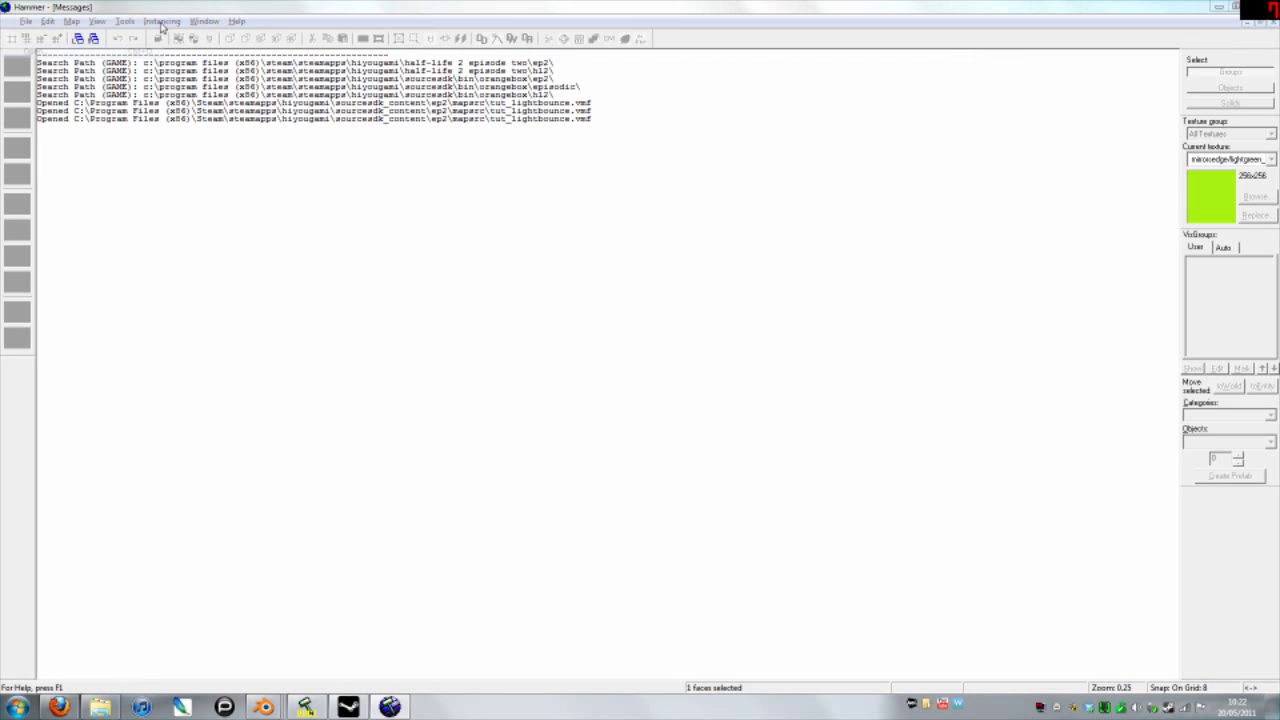
drag(818, 311, 814, 400)
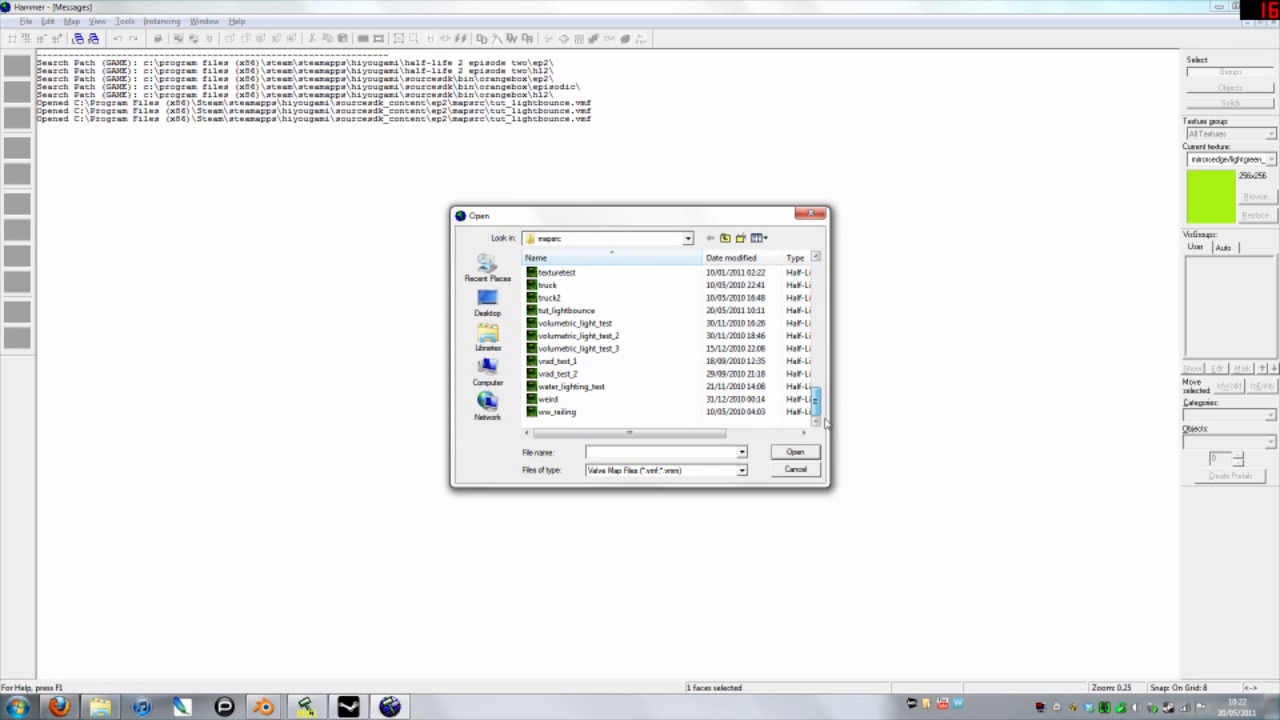
double_click(632, 323)
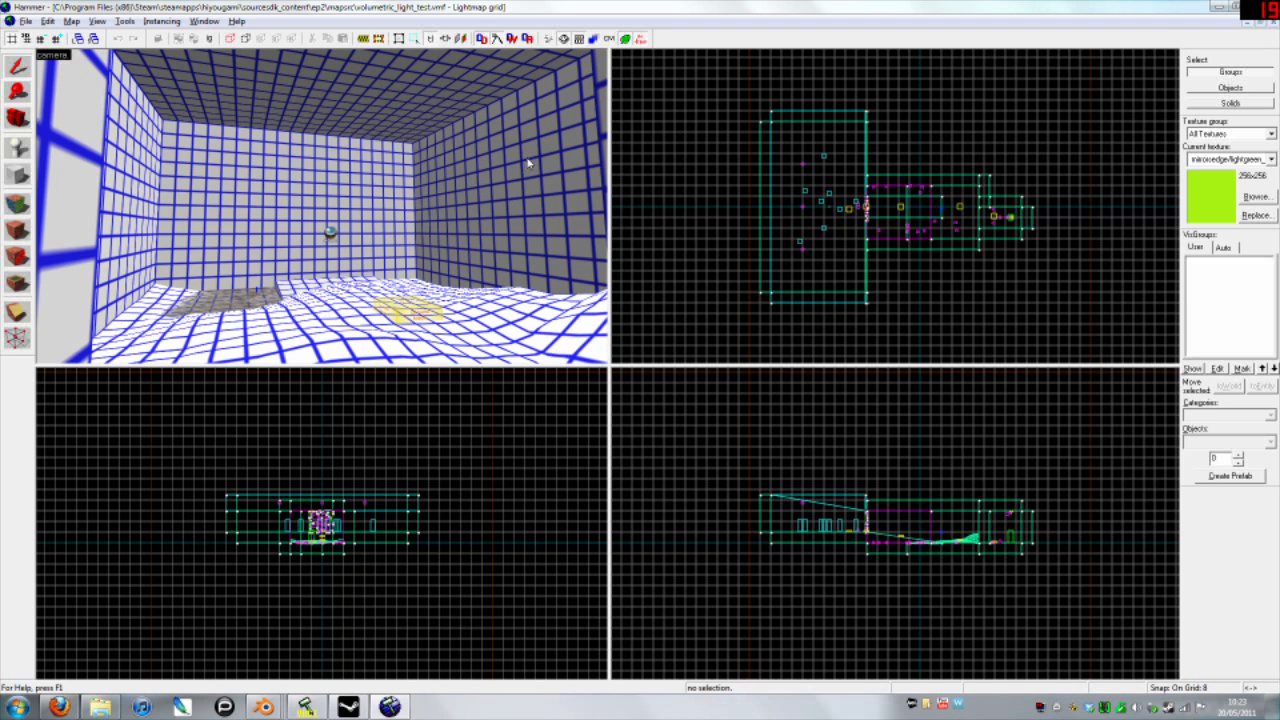
Fly the 3D camera through the map to examine the two rooms, the terrain and the brick wall between them.
key(w)
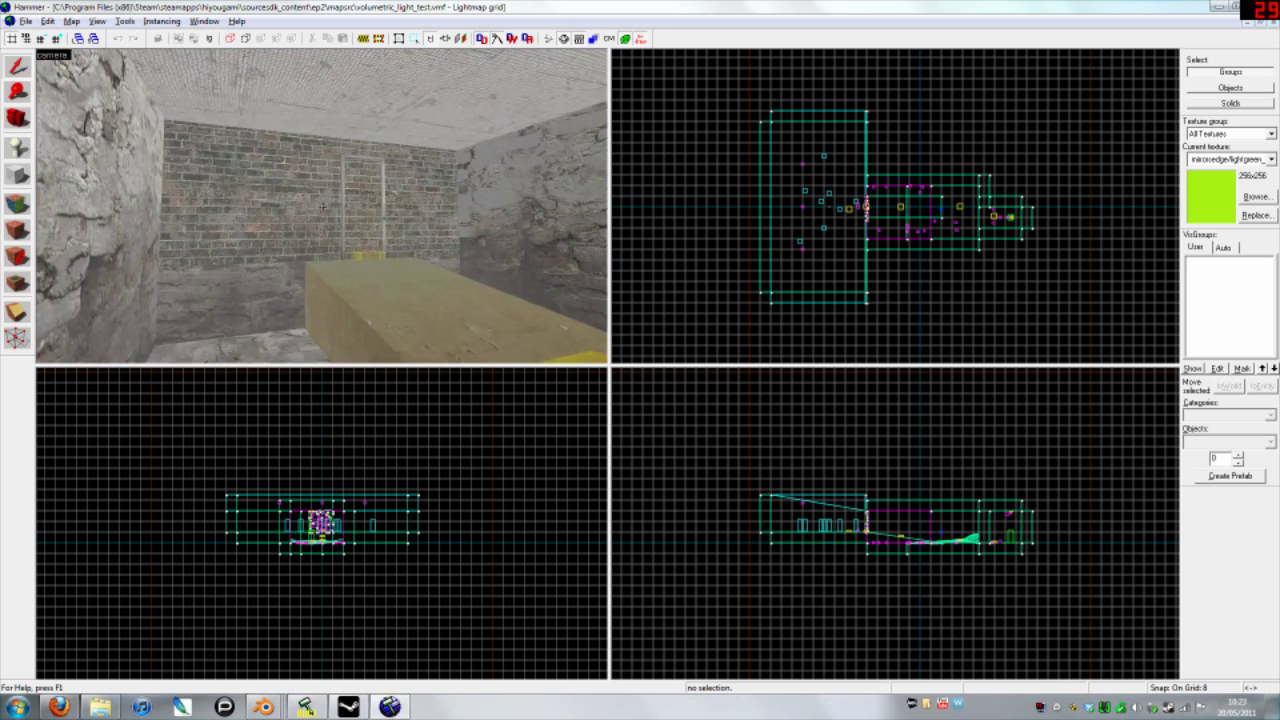
key(w)
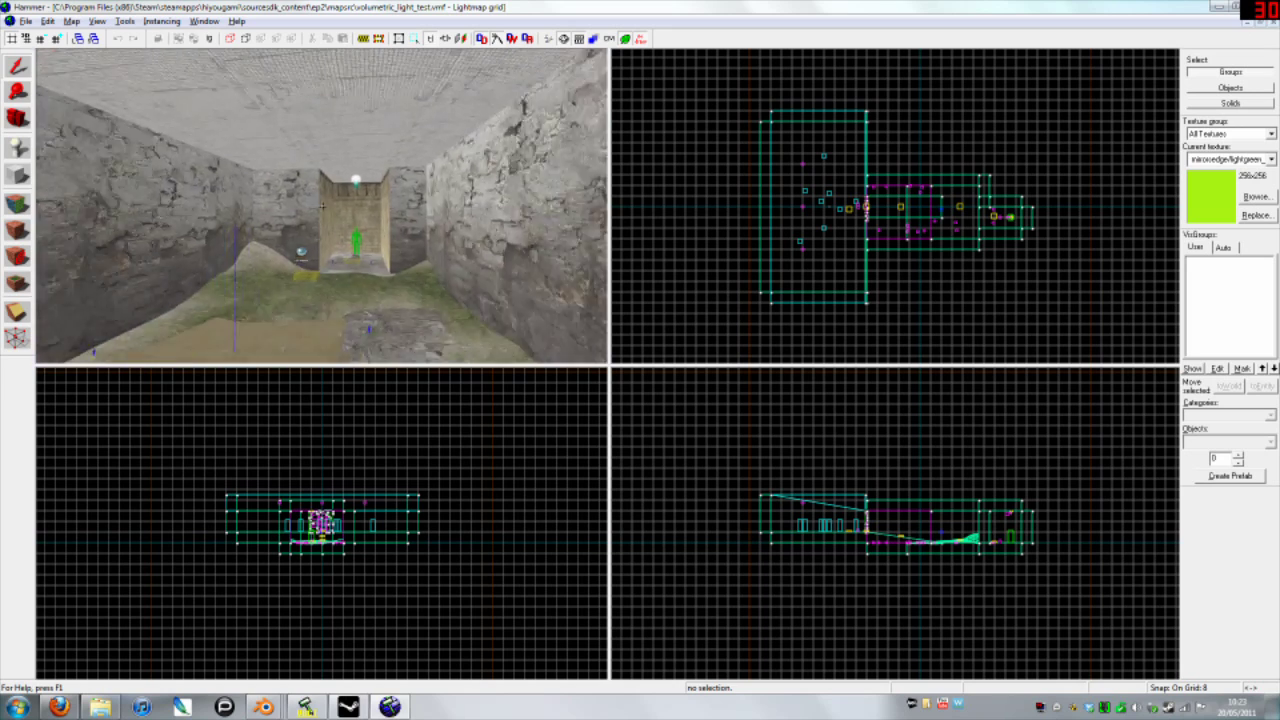
key(s)
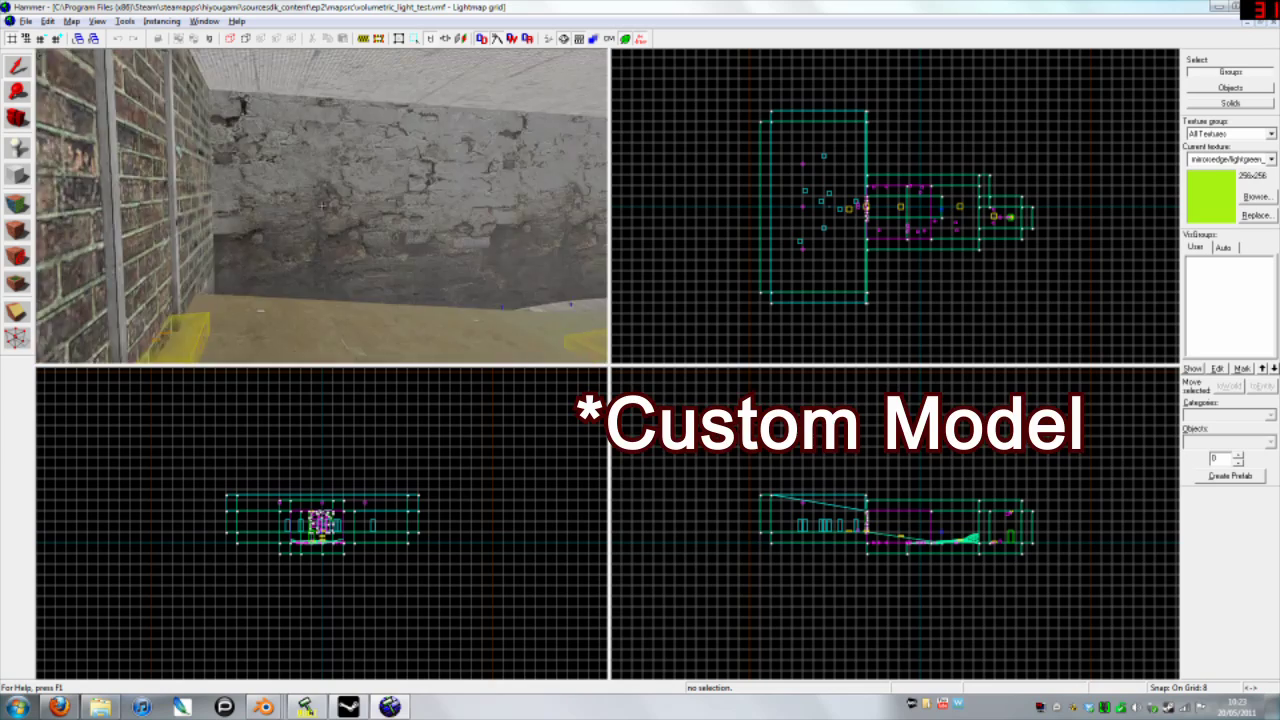
drag(322, 206, 323, 216)
key(w)
key(w)
key(z)
key(z)
Select individual pieces of the func_breakable brick wall to examine how the wall is divided.
click(322, 205)
key(w)
key(z)
click(317, 203)
key(w)
click(403, 218)
key(z)
key(s)
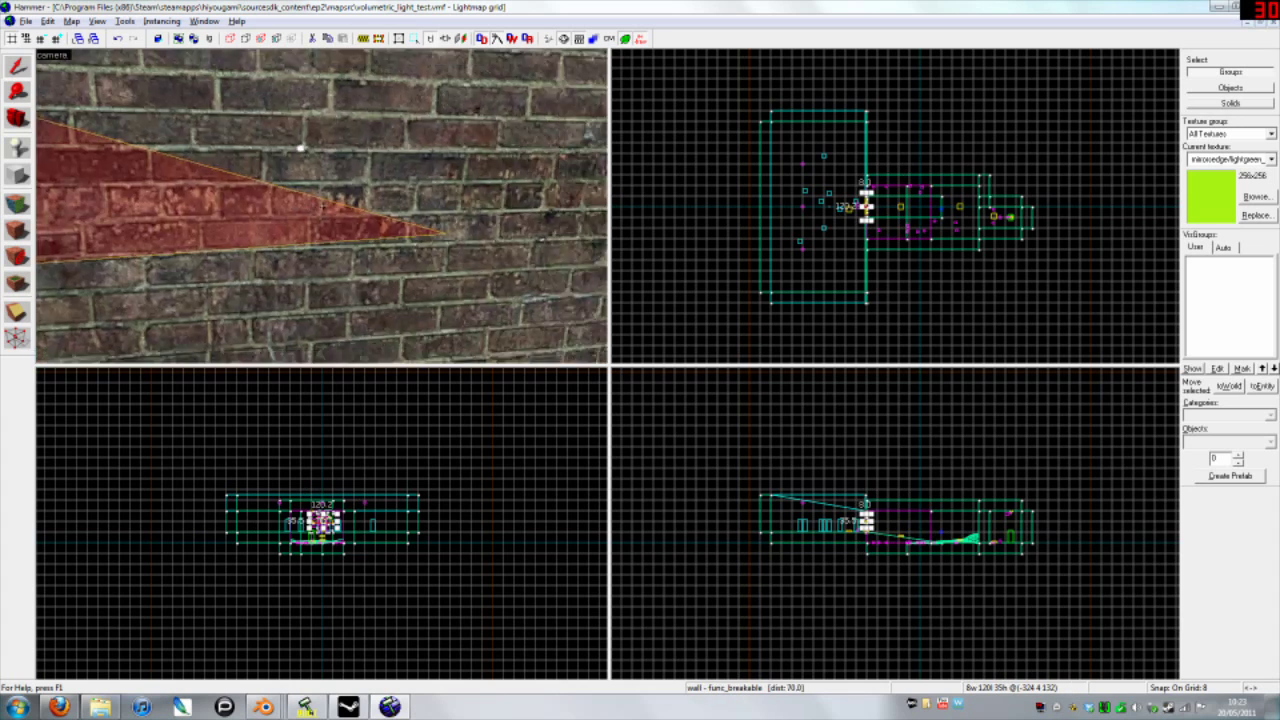
key(z)
click(339, 278)
click(331, 238)
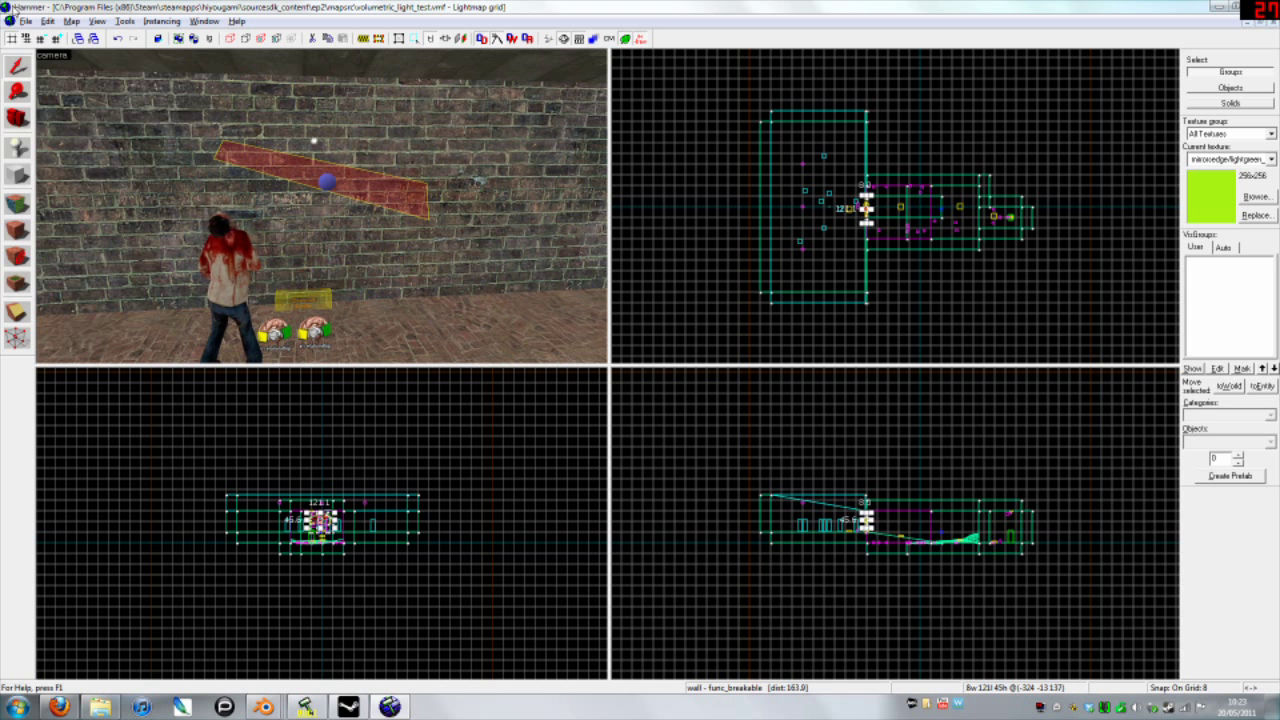
Select all objects in the map, inspect the outlines of the wall pieces up close and clear the selection.
click(47, 21)
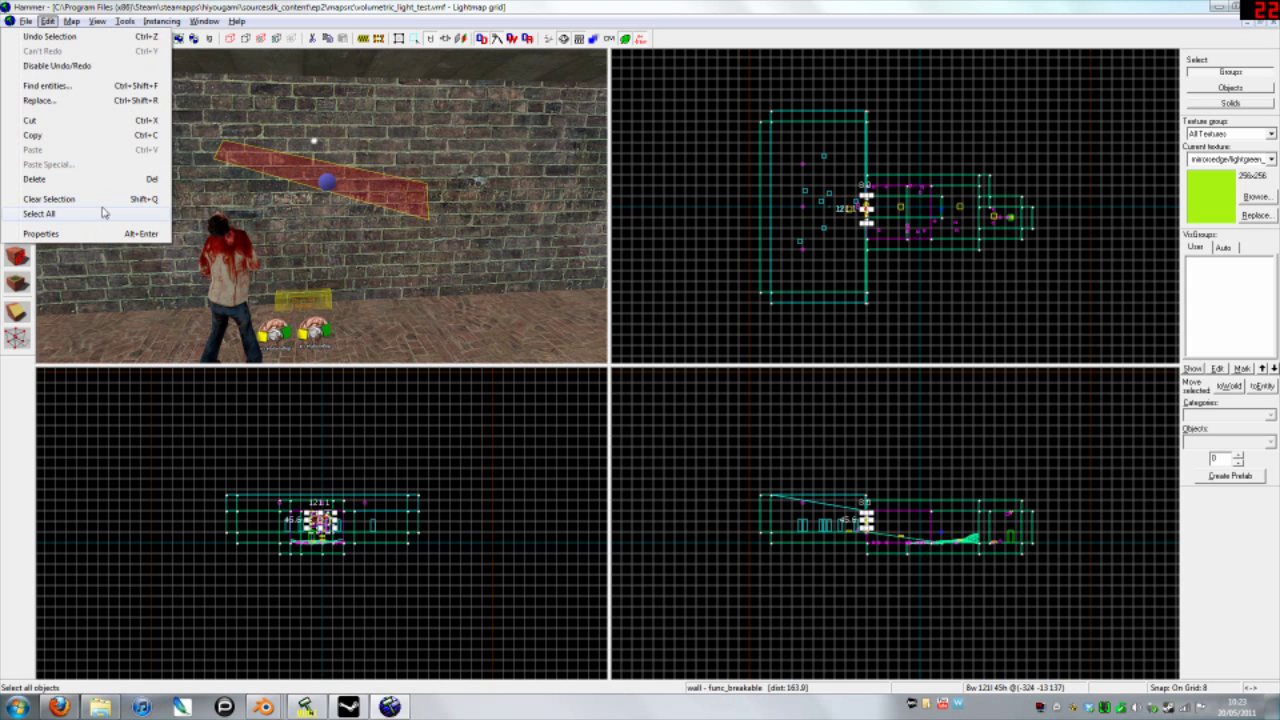
click(102, 213)
drag(322, 206, 322, 206)
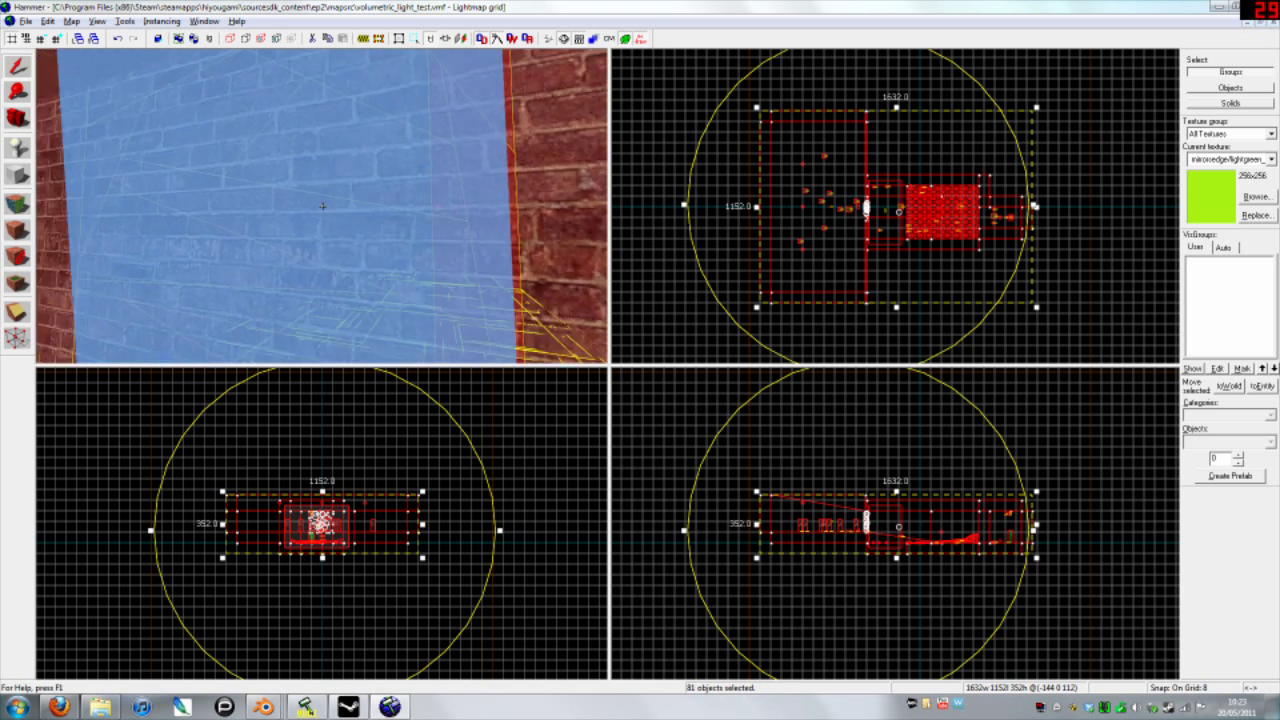
key(s)
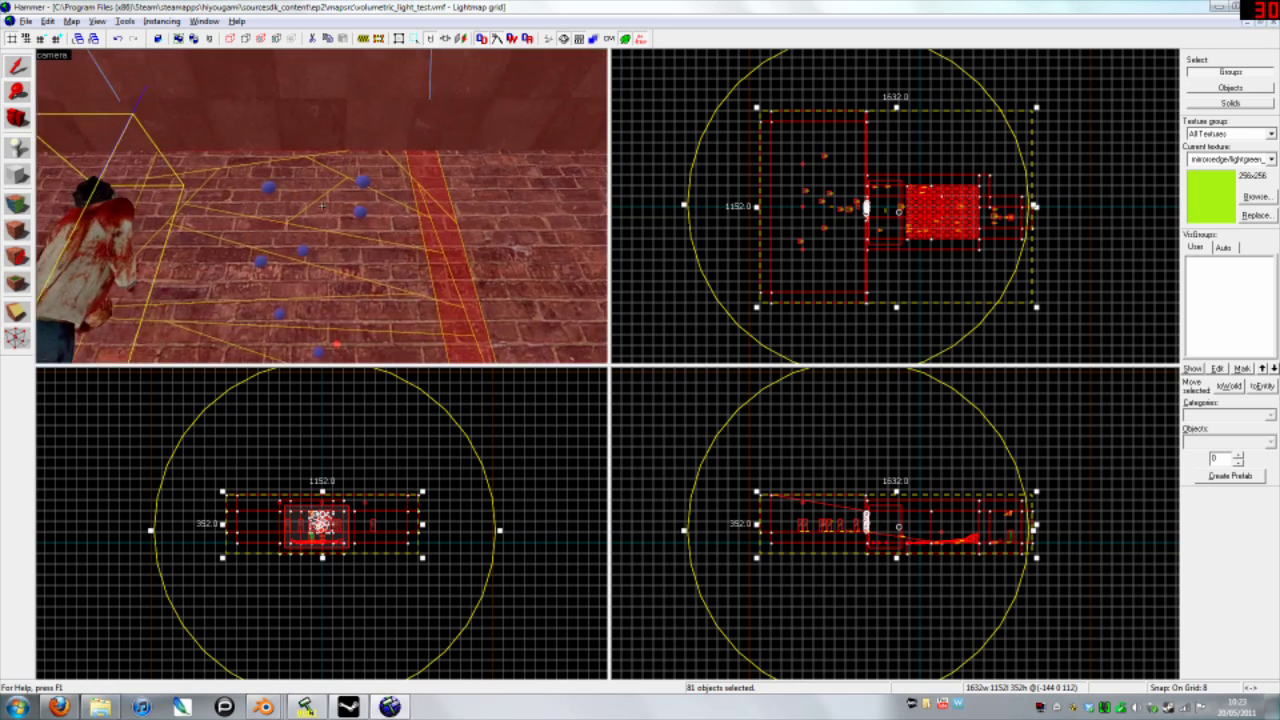
key(w)
key(z)
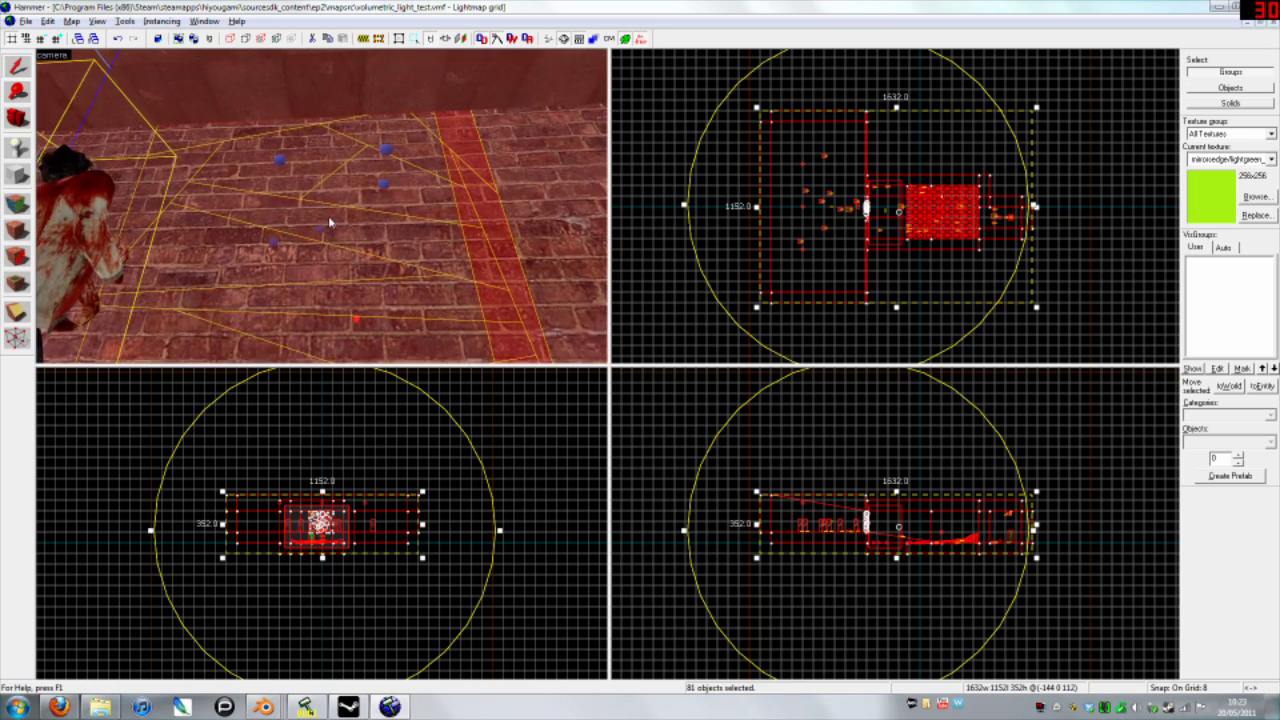
key(s)
key(Escape)
Return to the room in front of the brick wall and open the object properties of the prop_static there.
key(z)
key(w)
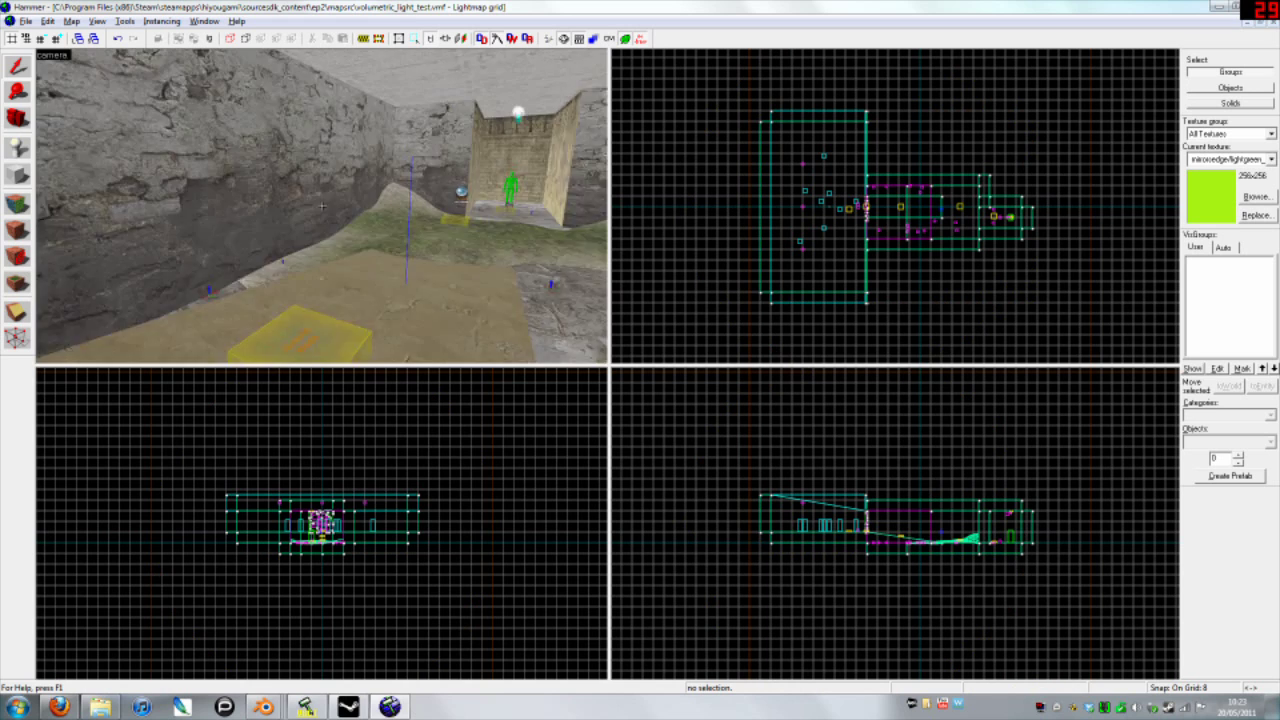
drag(322, 206, 322, 206)
click(375, 210)
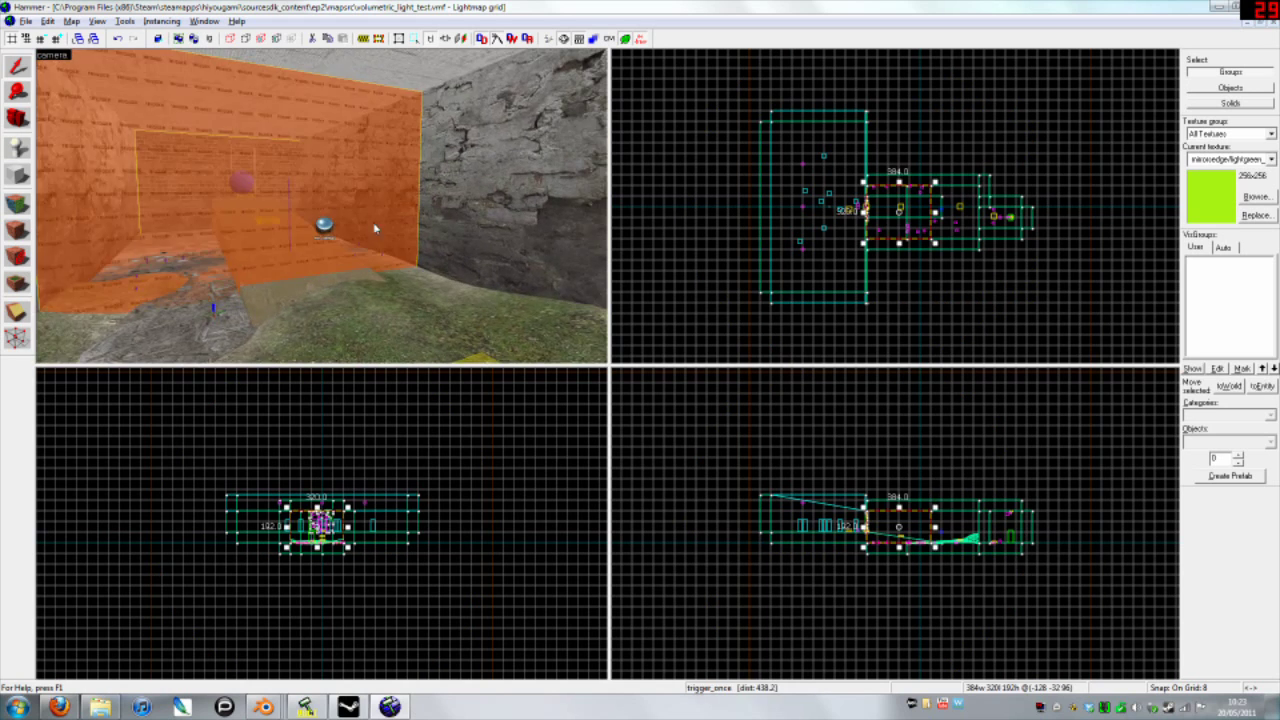
key(w)
key(z)
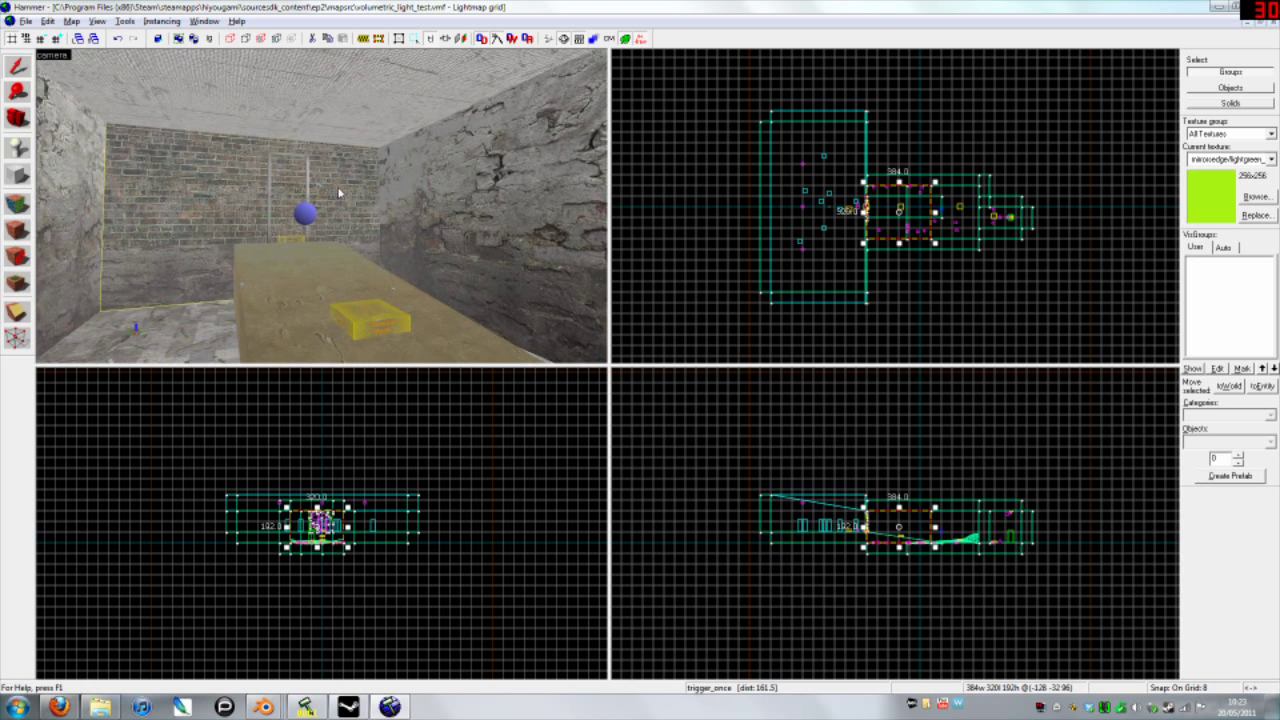
double_click(339, 193)
key(z)
key(s)
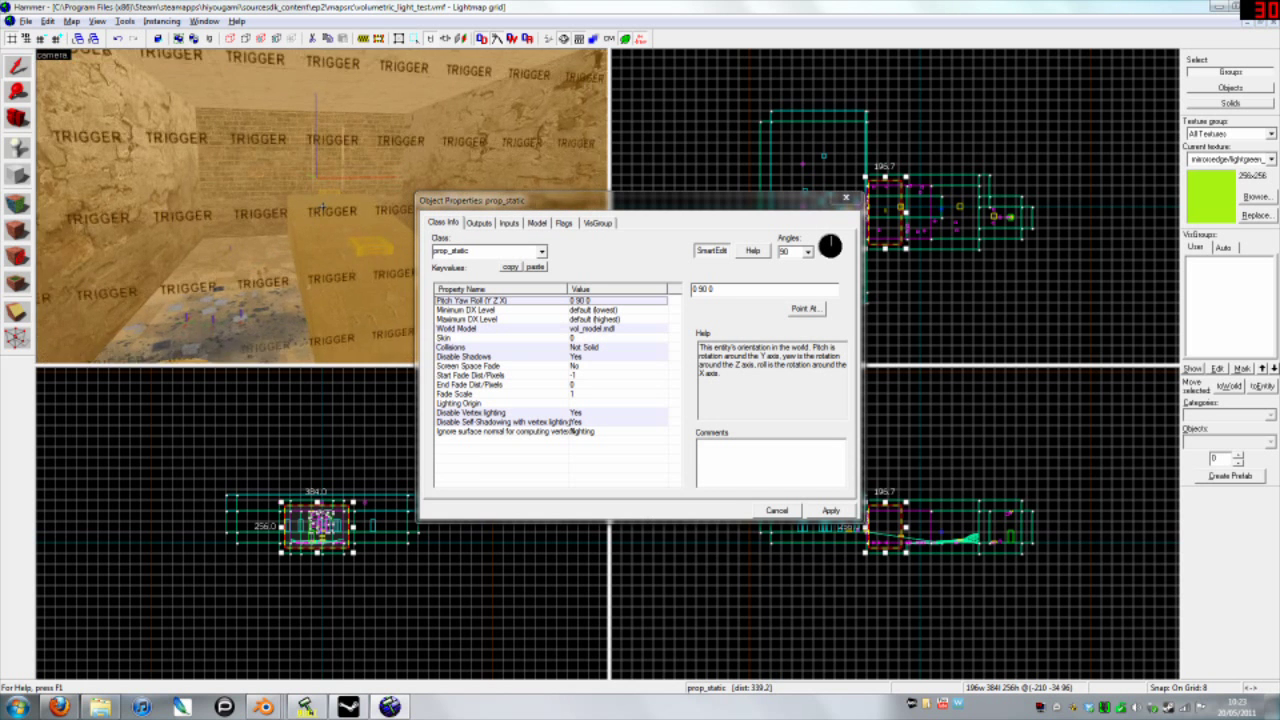
drag(322, 206, 322, 206)
Review the prop_static's World Model, Collisions, Disable Shadows, vertex lighting, self-shadowing and orientation properties, and close the dialog.
click(529, 329)
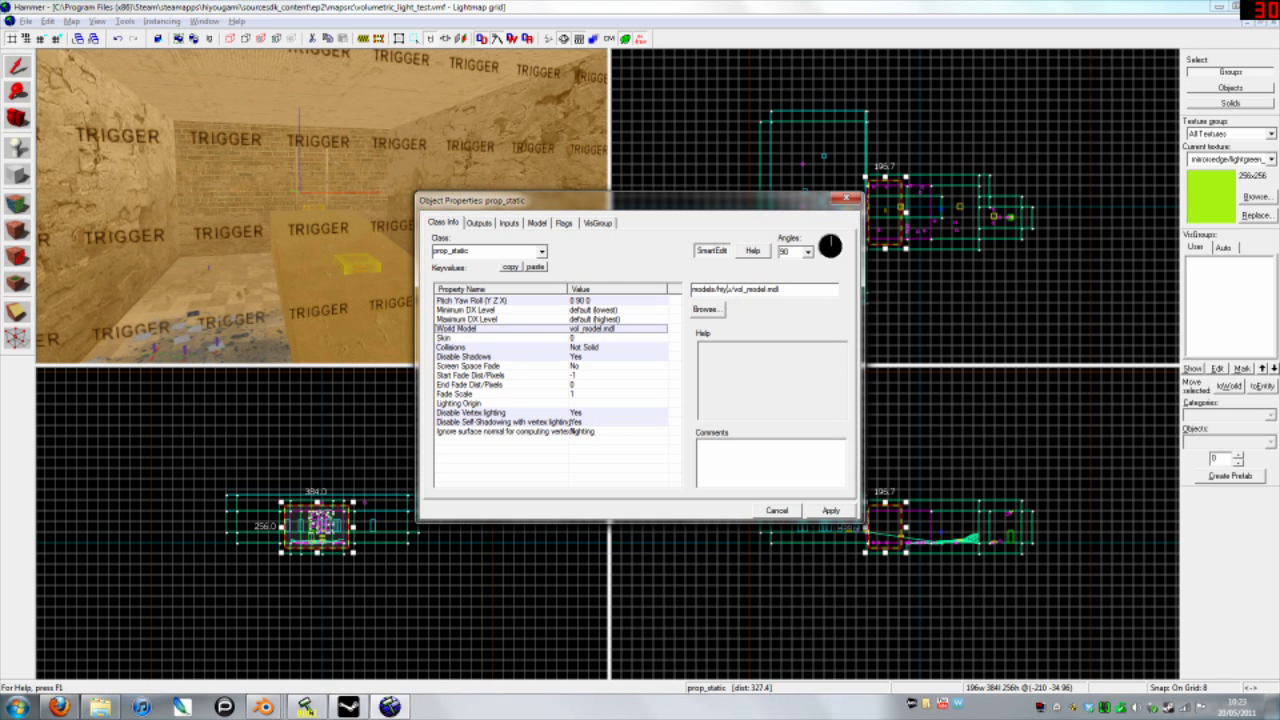
click(596, 347)
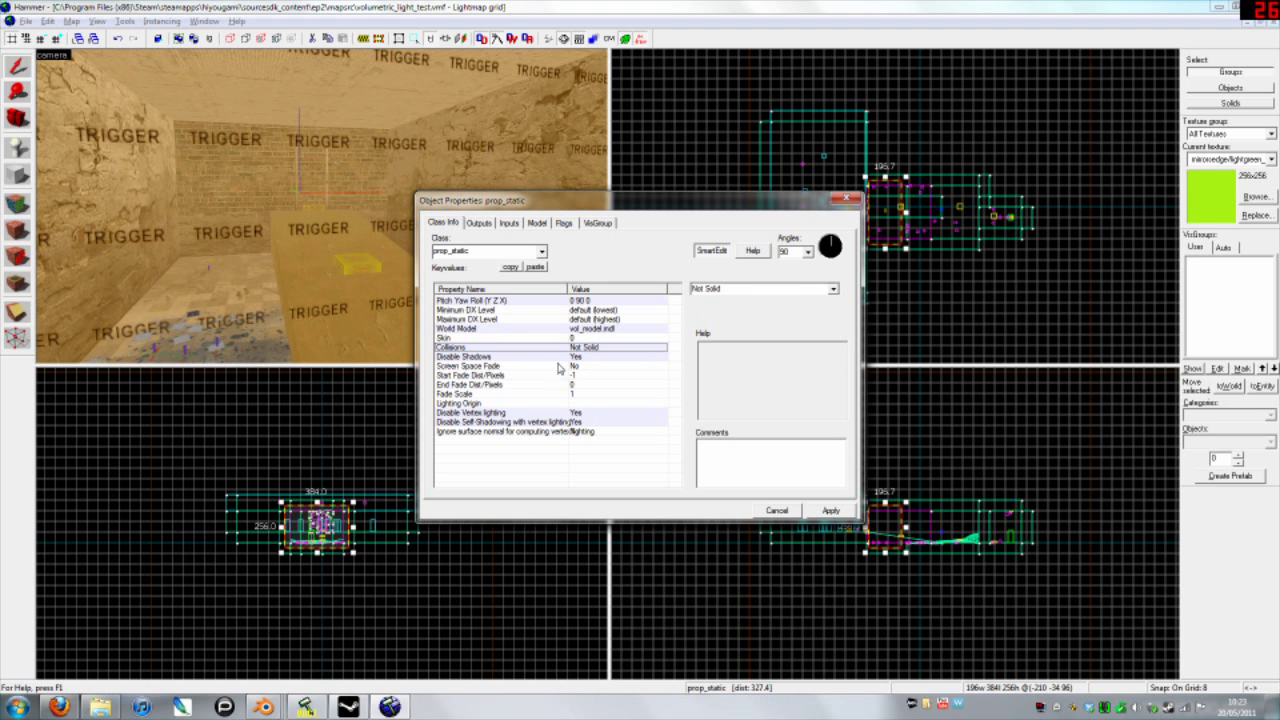
click(595, 357)
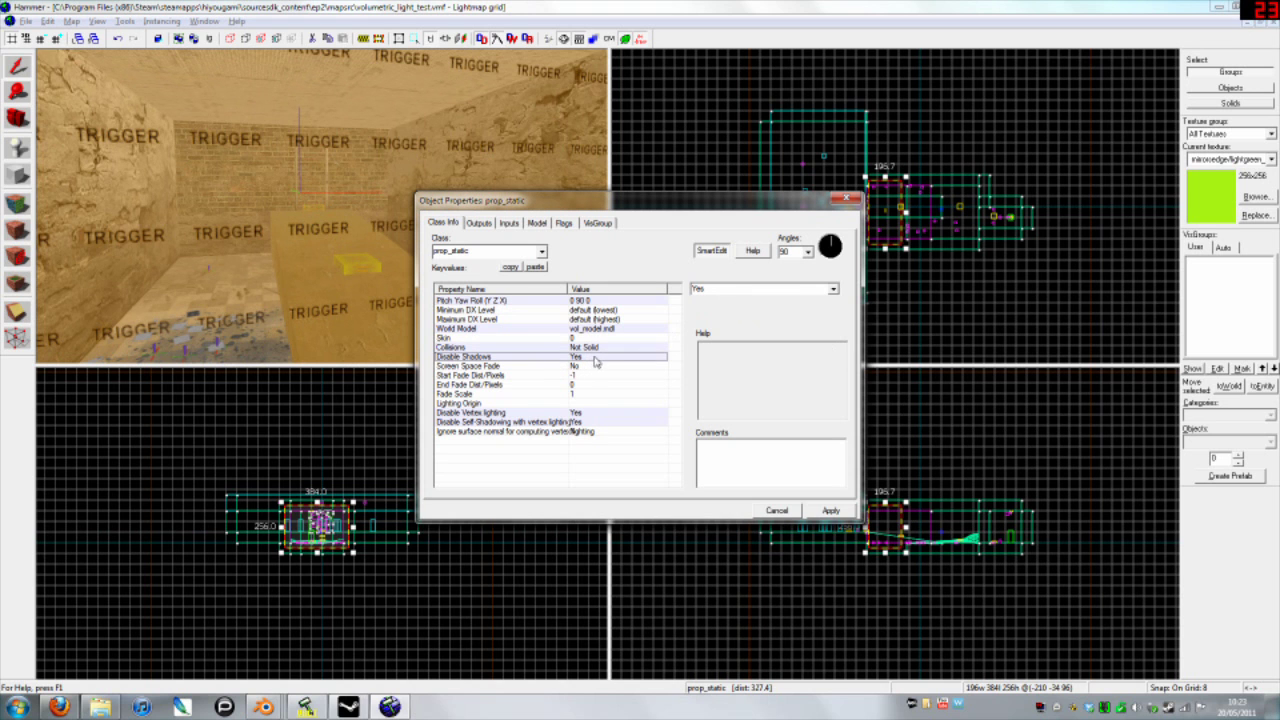
click(588, 415)
click(589, 423)
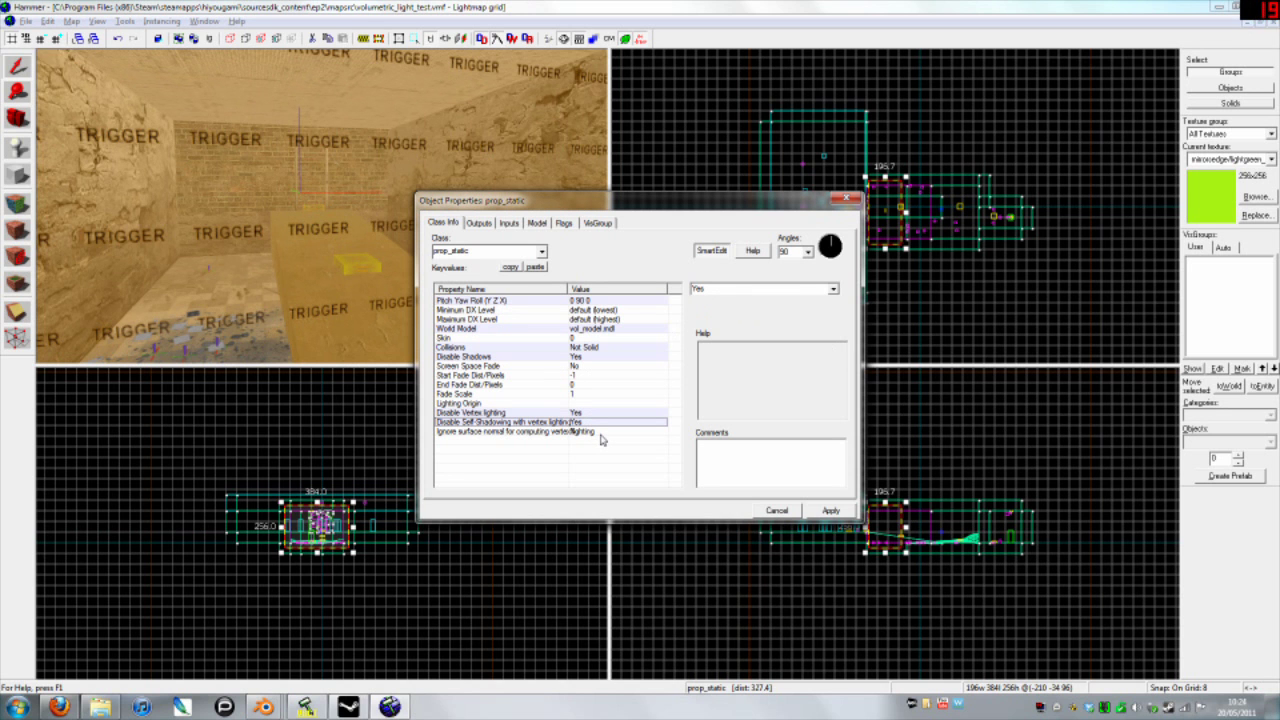
click(583, 302)
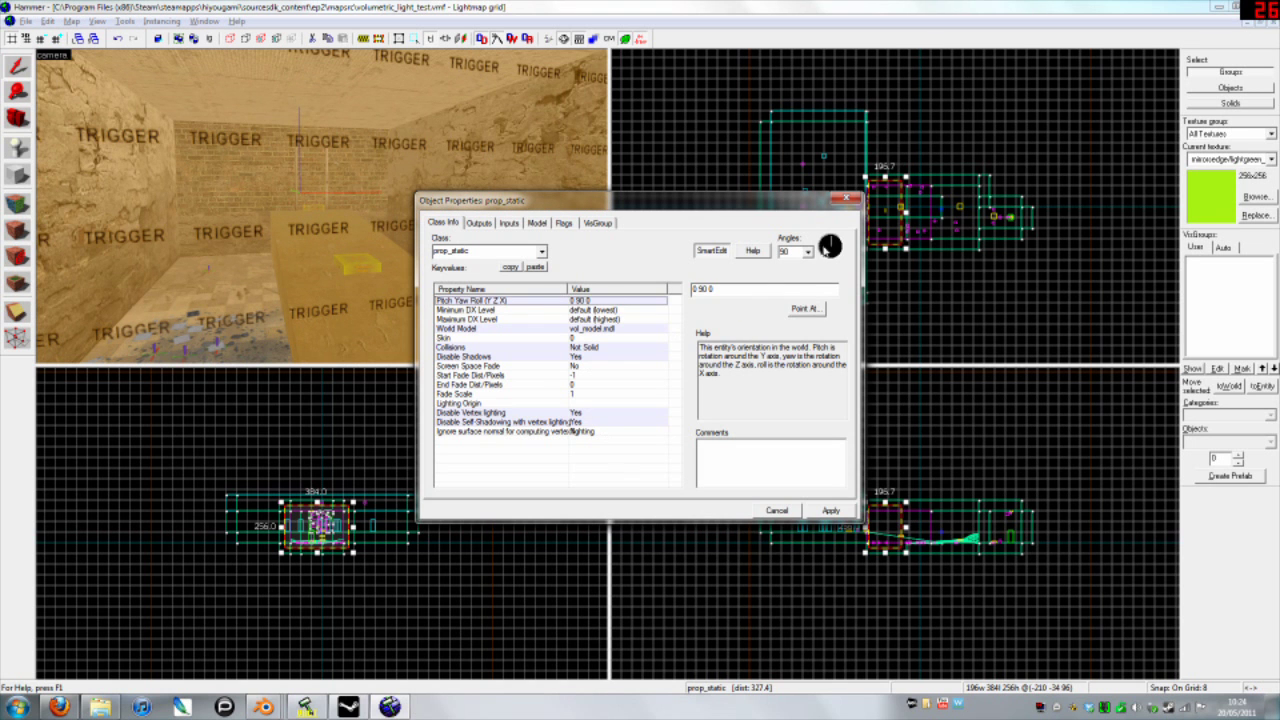
click(845, 200)
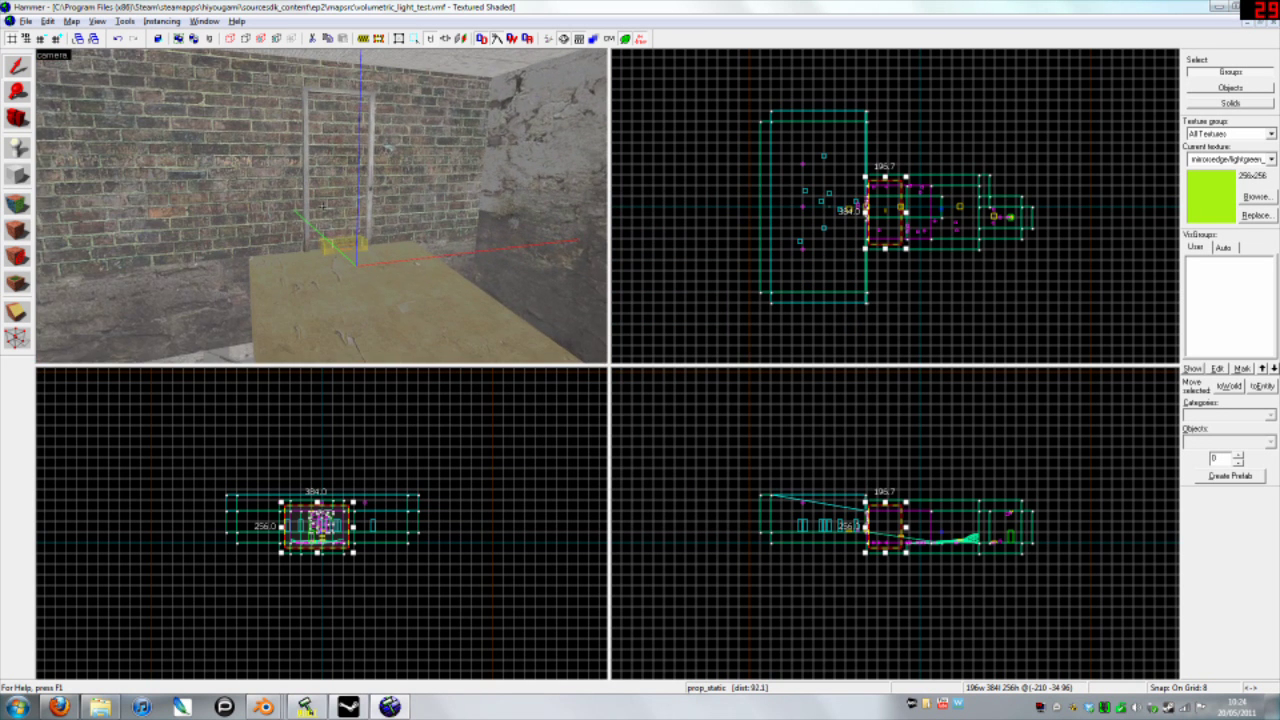
Centre the 2D views on the selected prop, go behind the brick wall and open the env_projectedtexture's object properties.
key(ctrl+e)
key(z)
key(a)
key(s)
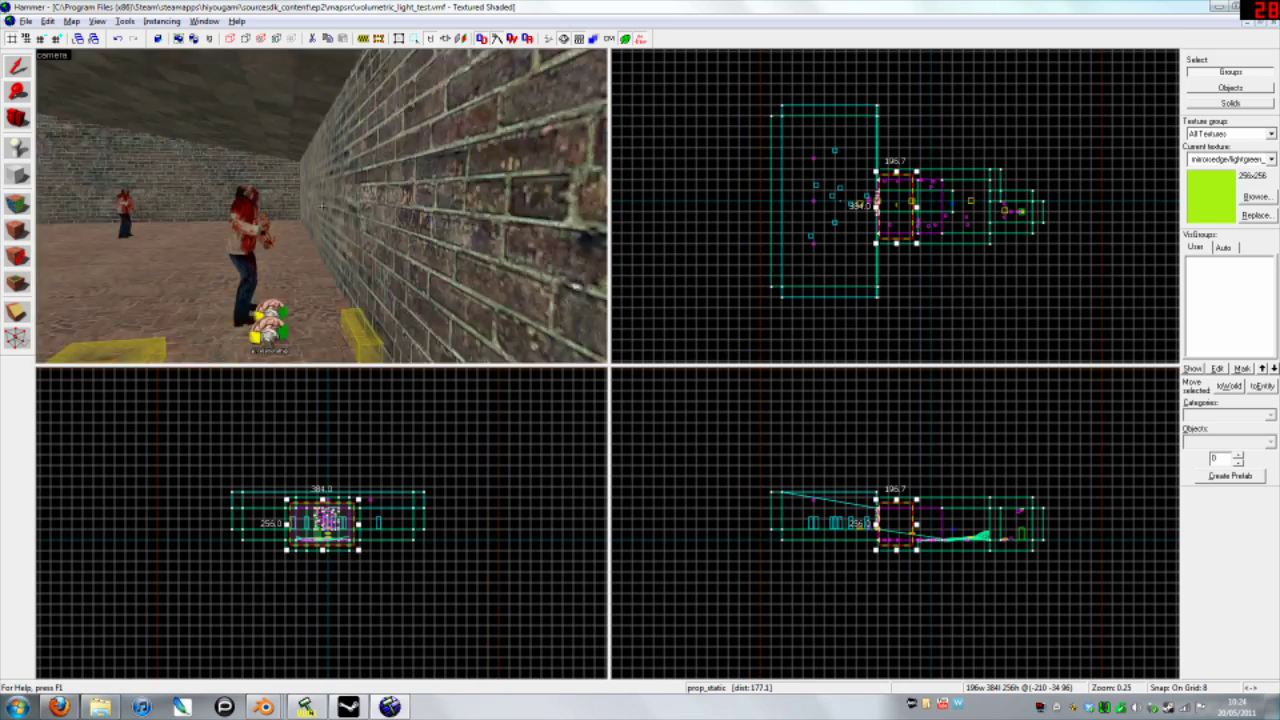
key(w)
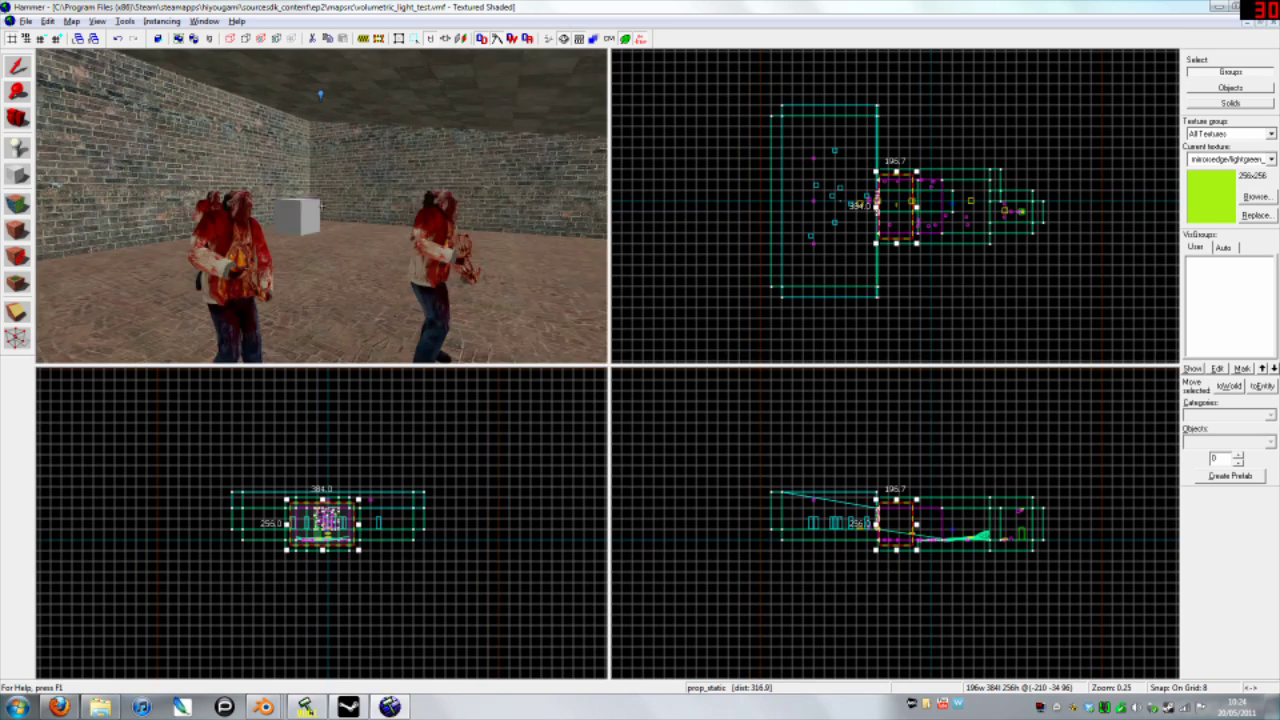
click(320, 207)
key(s)
key(z)
double_click(233, 202)
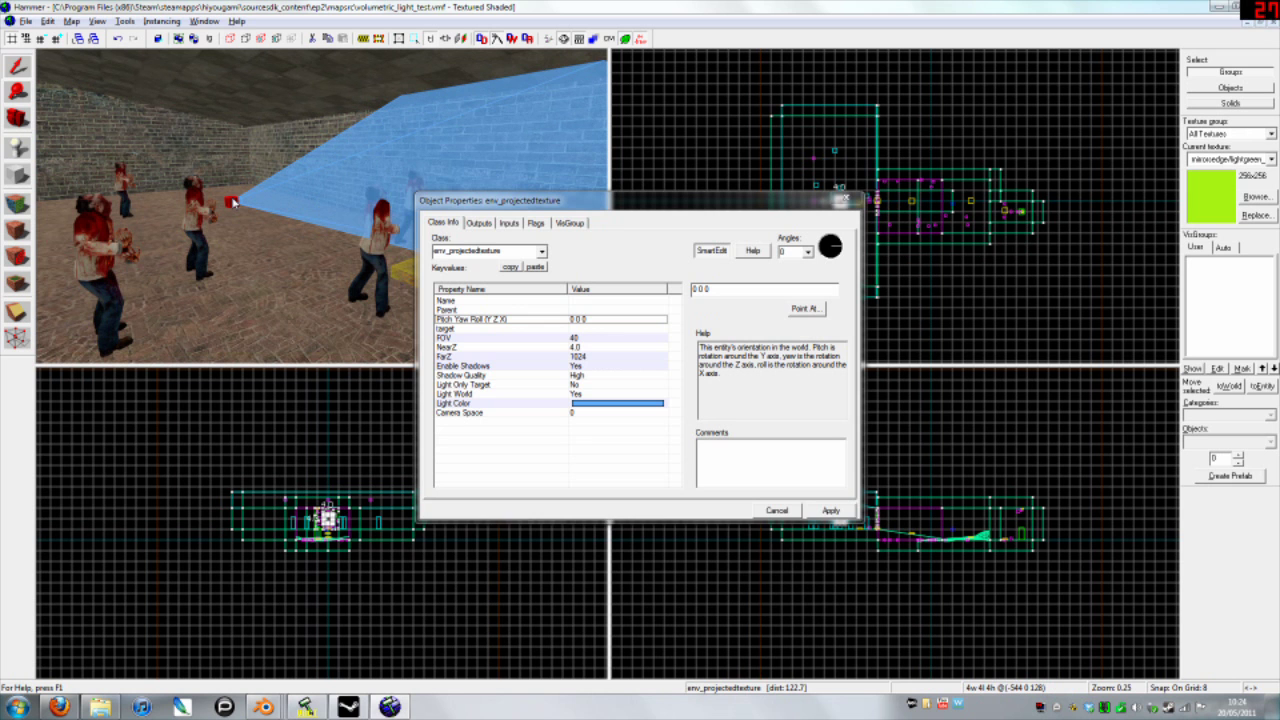
Review the env_projectedtexture's FOV, Enable Shadows, Shadow Quality and Light Color properties, and close the dialog.
drag(563, 208, 513, 310)
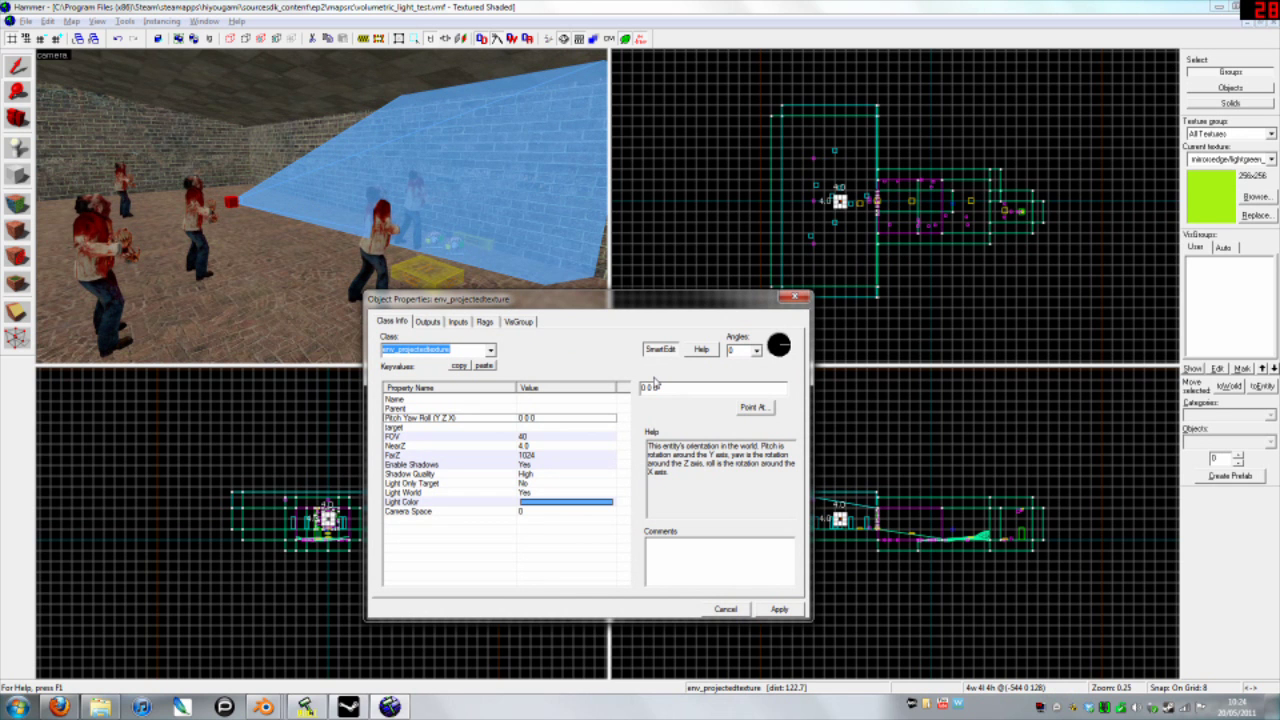
click(531, 437)
drag(543, 305, 593, 258)
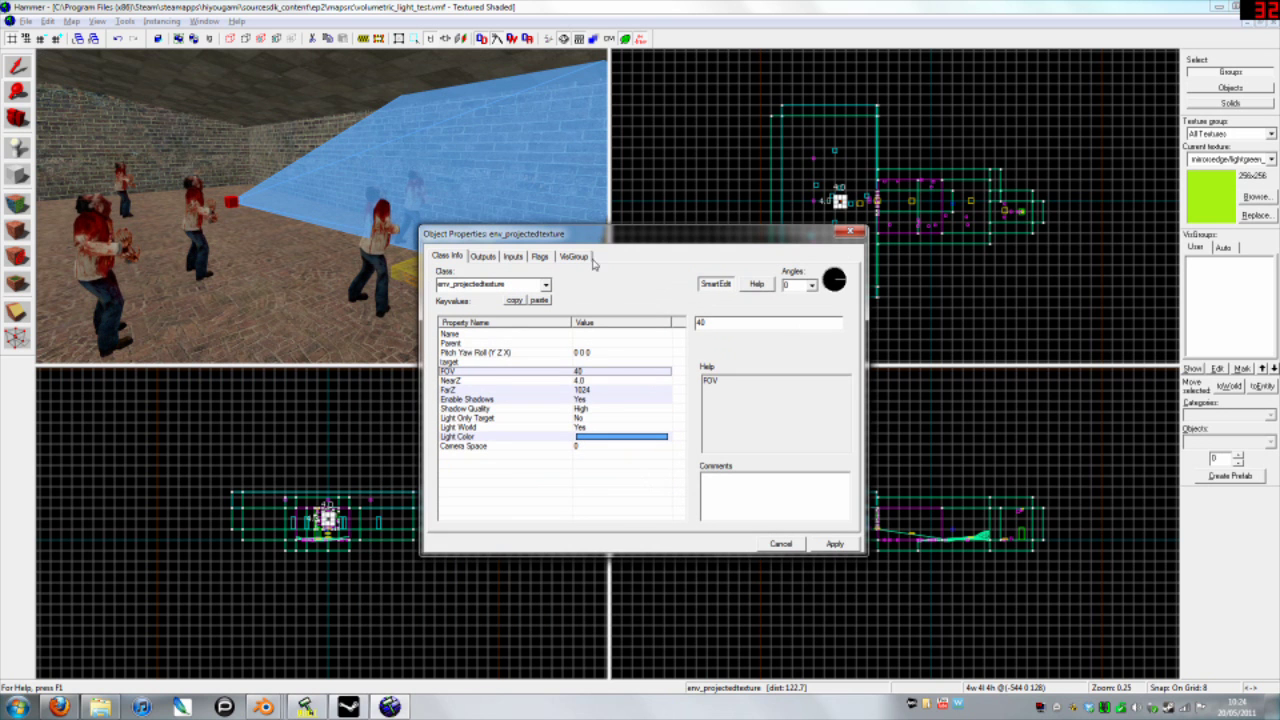
click(579, 400)
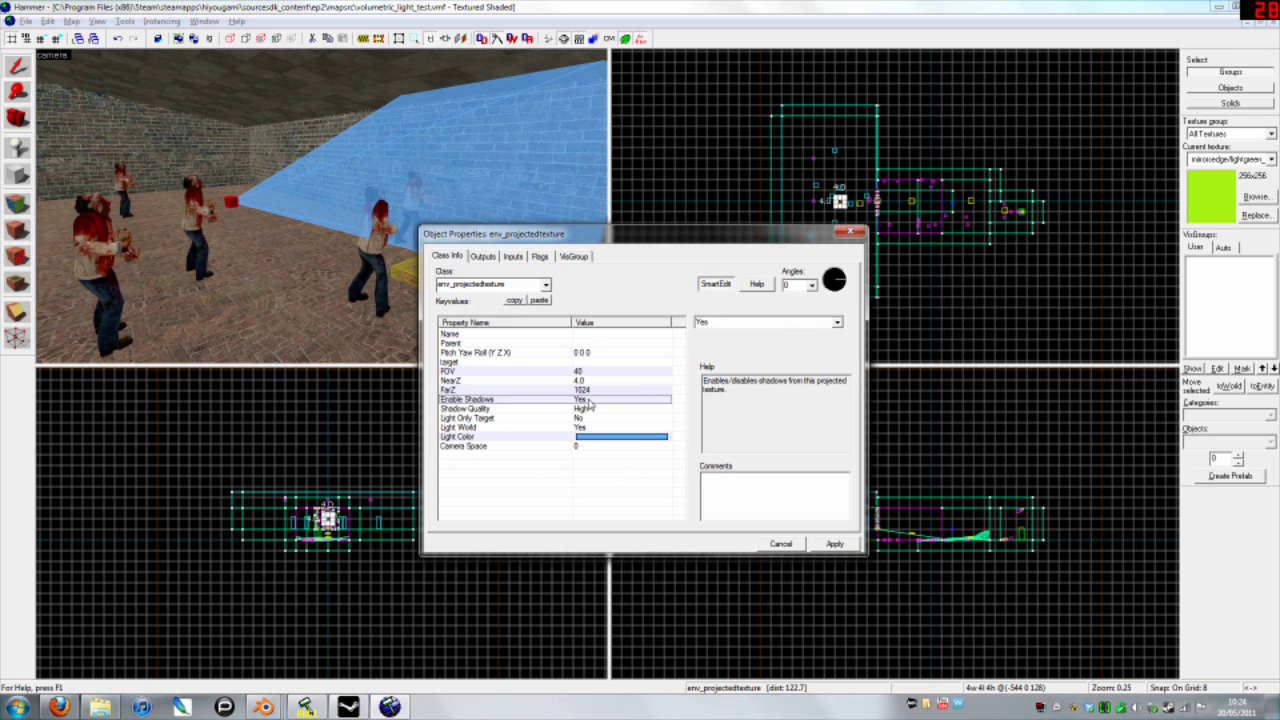
click(615, 410)
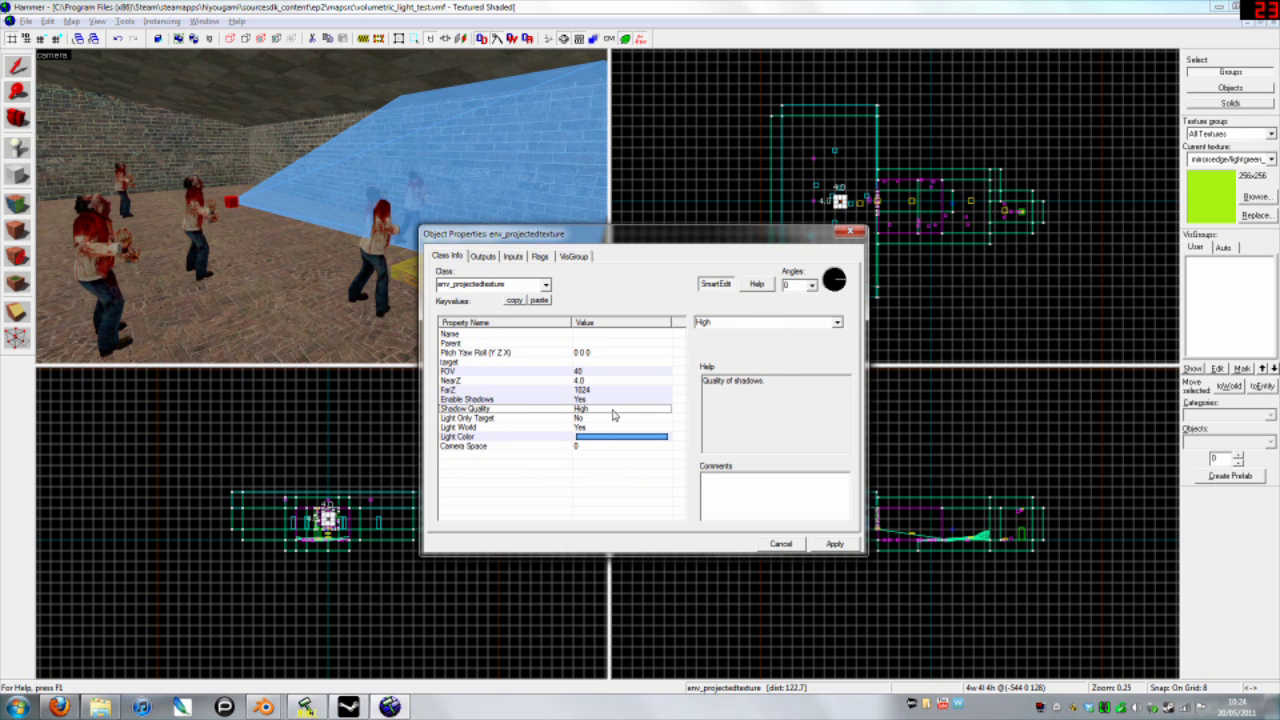
click(604, 438)
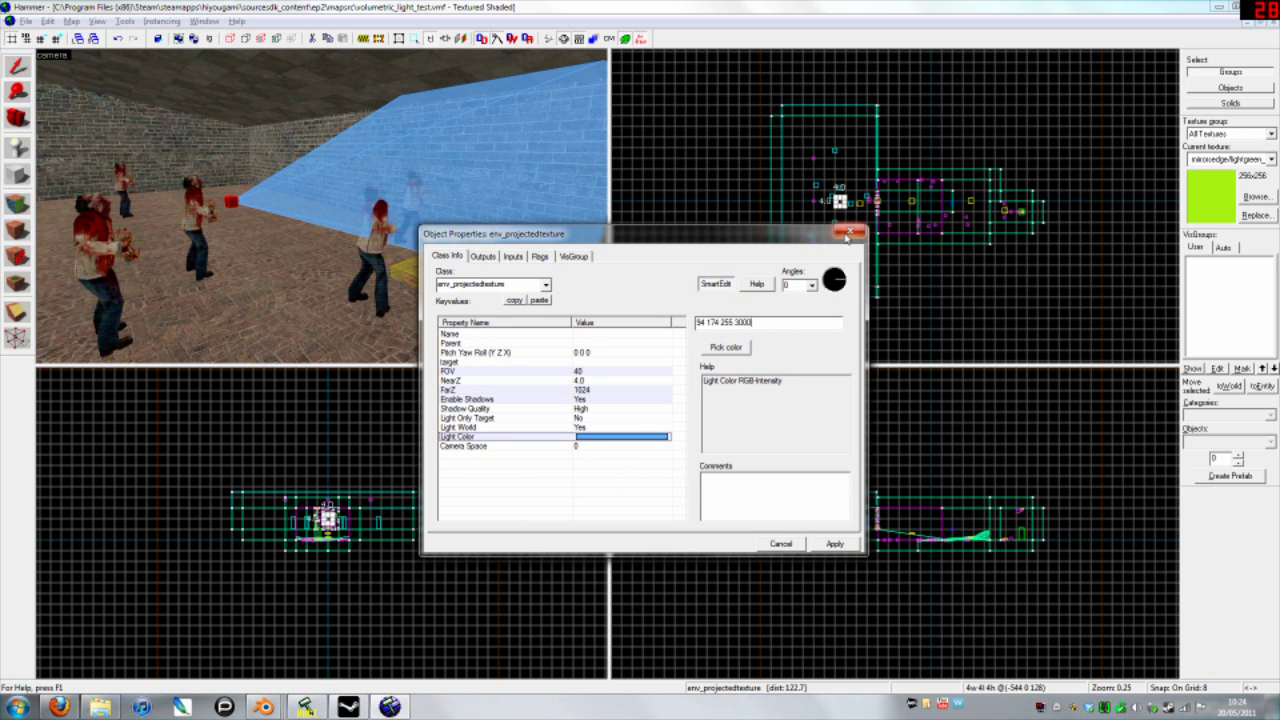
click(853, 233)
Select the prop_static in front of the brick wall and move it in the top view to about (-178, -87, 96).
key(z)
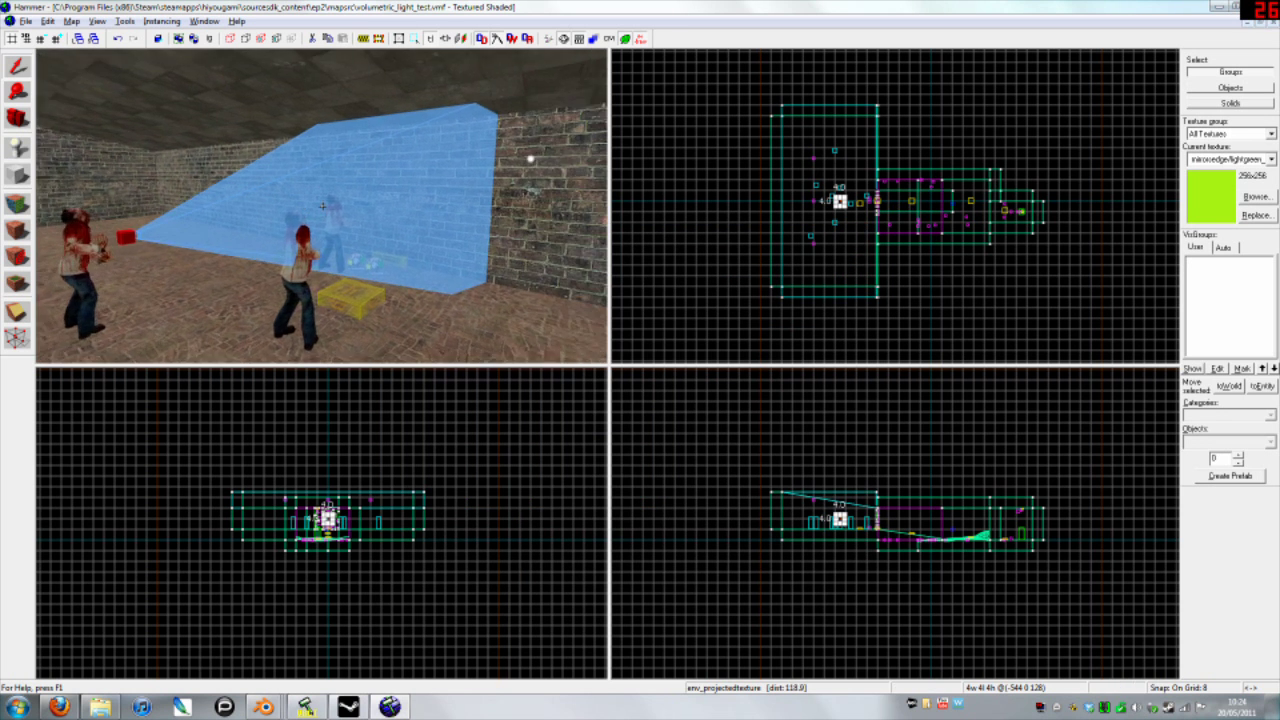
key(w)
key(s)
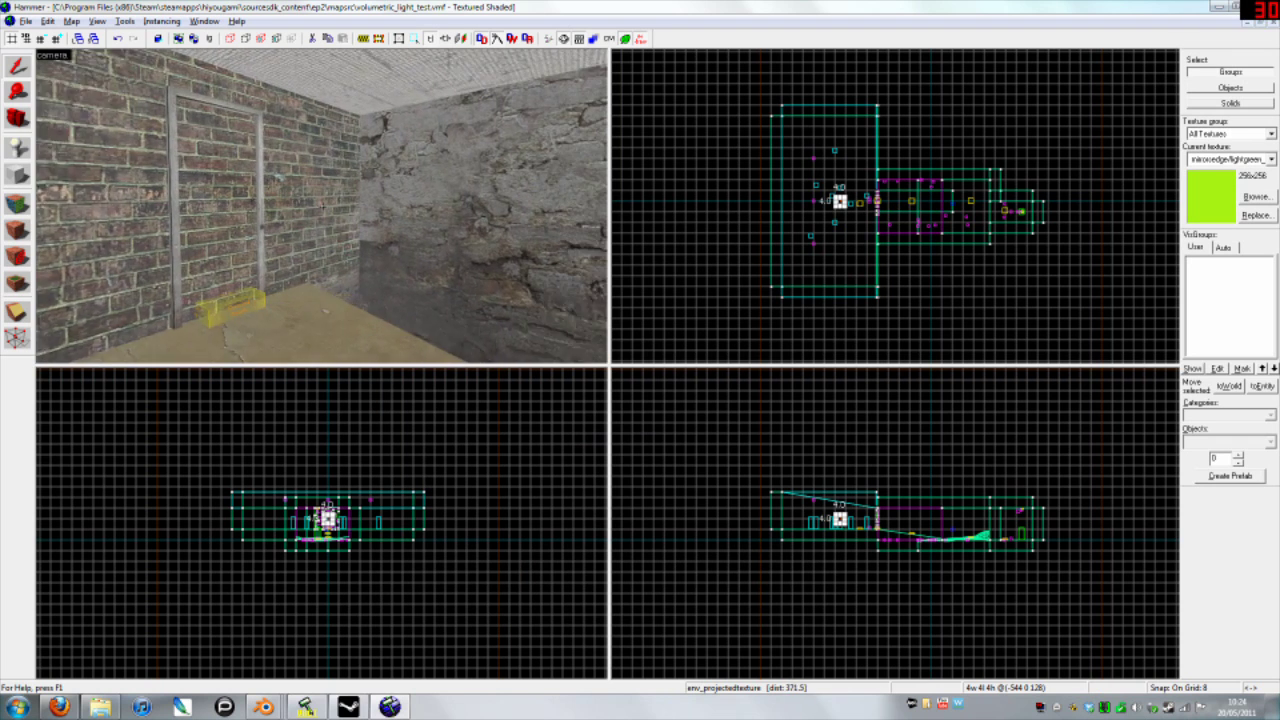
key(z)
drag(285, 231, 308, 222)
click(308, 222)
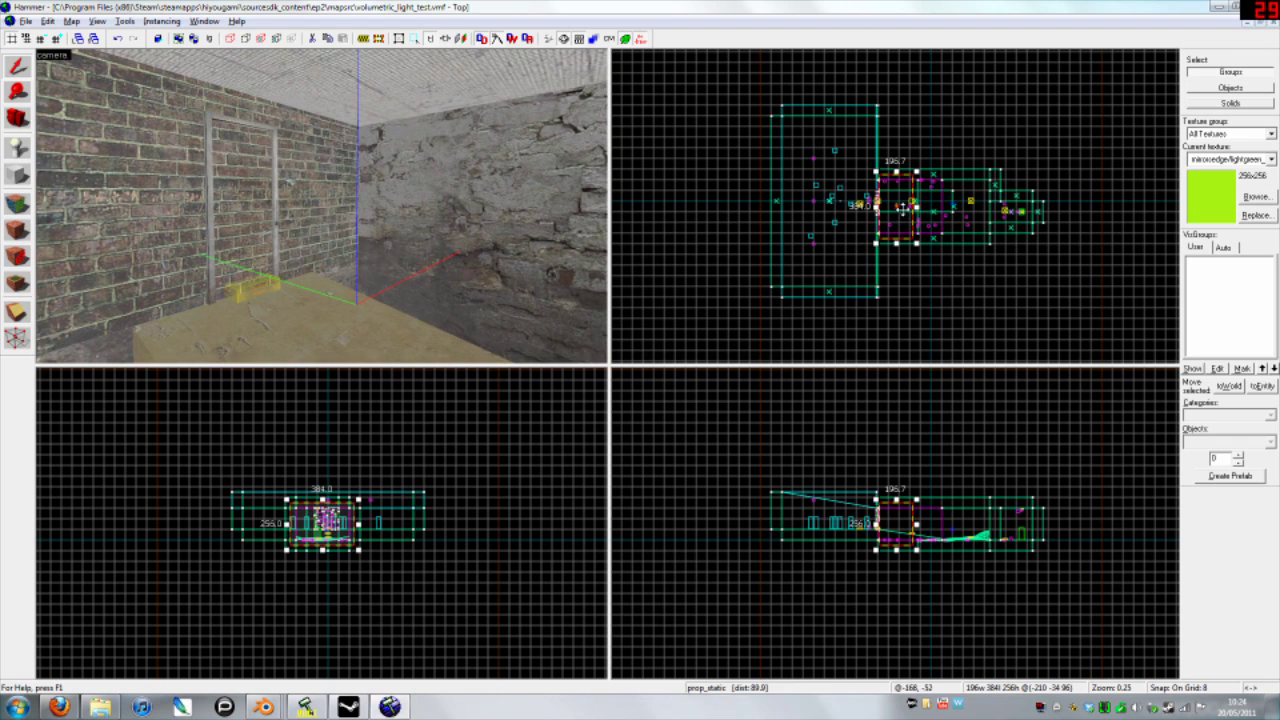
key(z)
key(s)
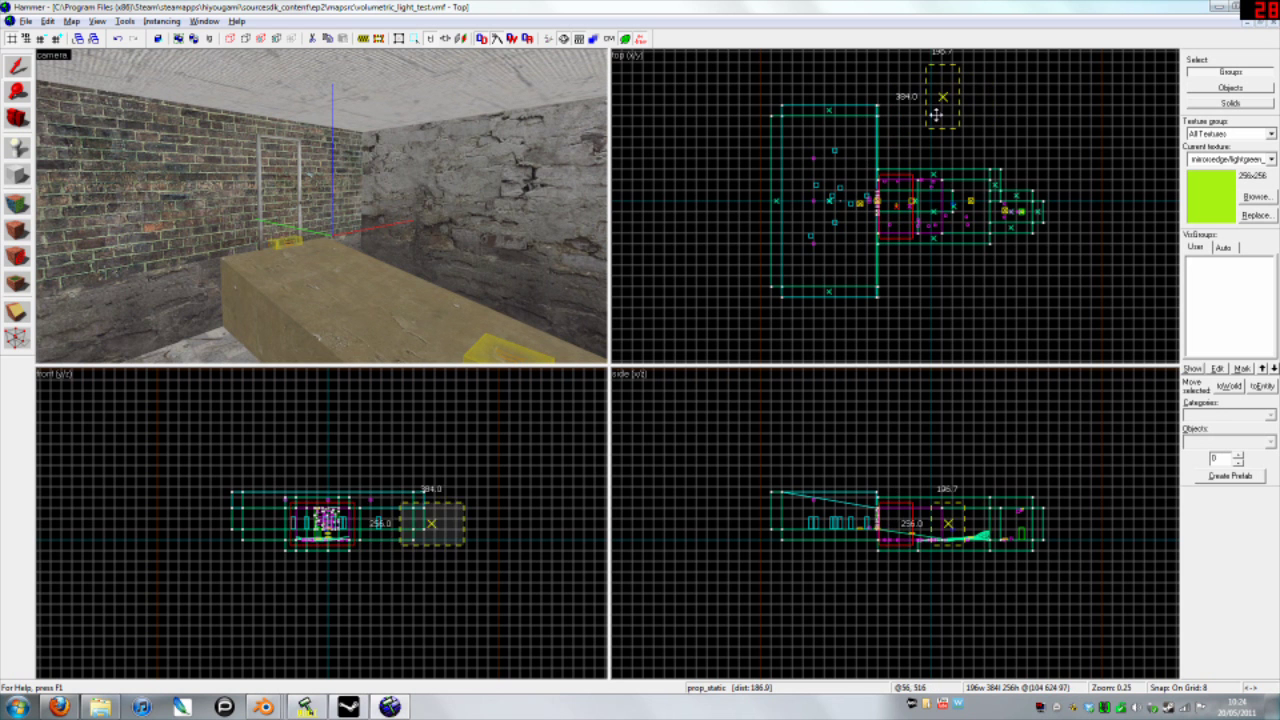
mouse_move(889, 234)
mouse_down()
mouse_move(930, 230)
mouse_move(896, 232)
mouse_up()
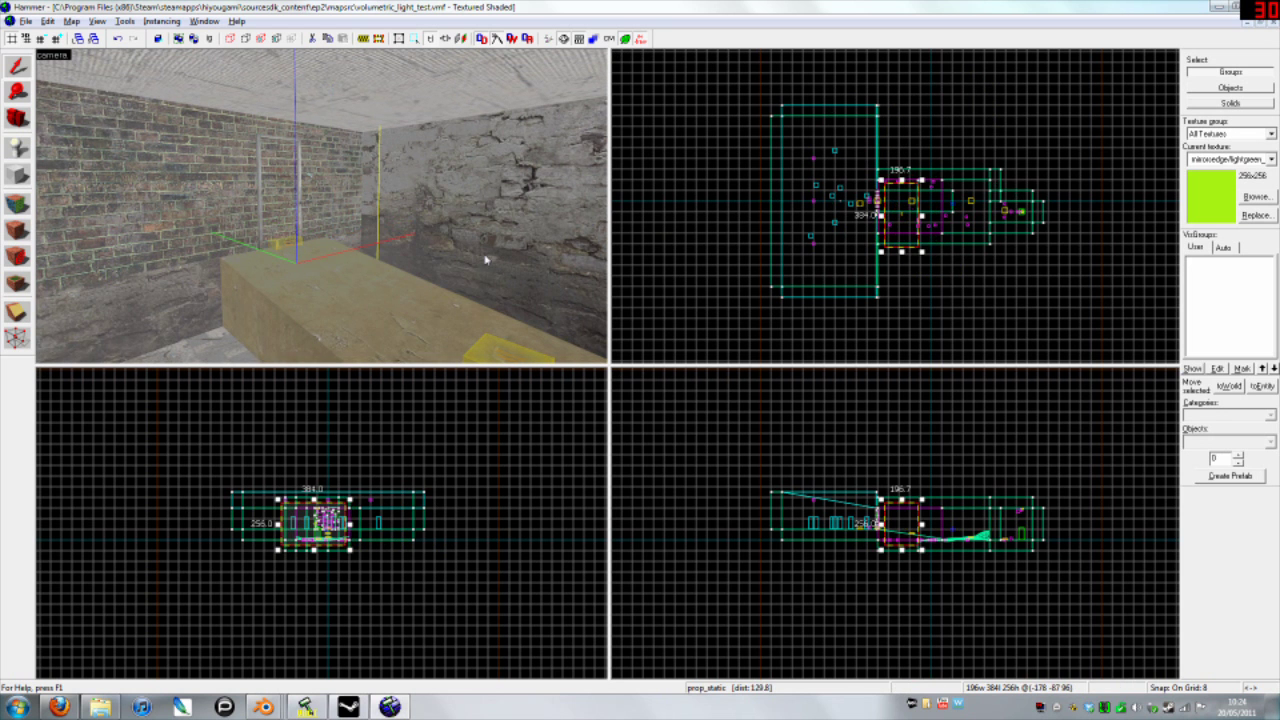
Undo the last move of the prop_static in front of the brick wall.
key(ctrl+z)
key(z)
key(a)
key(w)
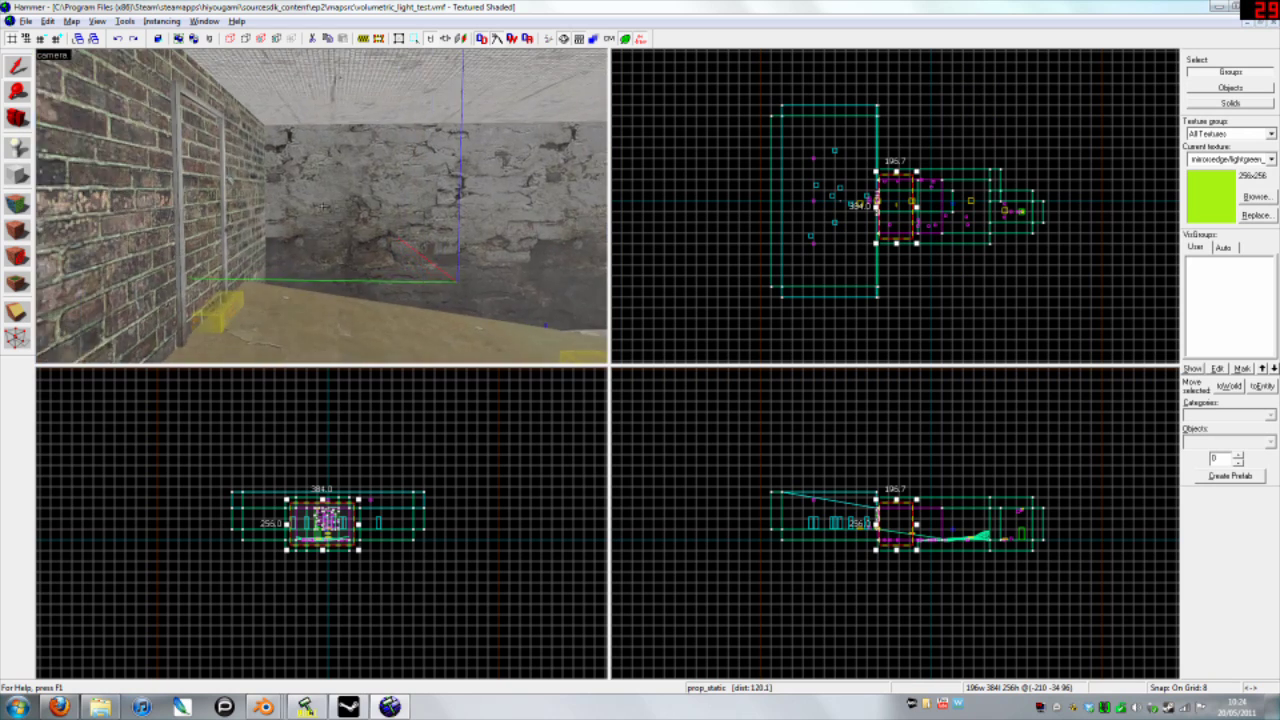
View the prop_static in front of the brick wall, check its object properties once more, and close the dialog.
key(s)
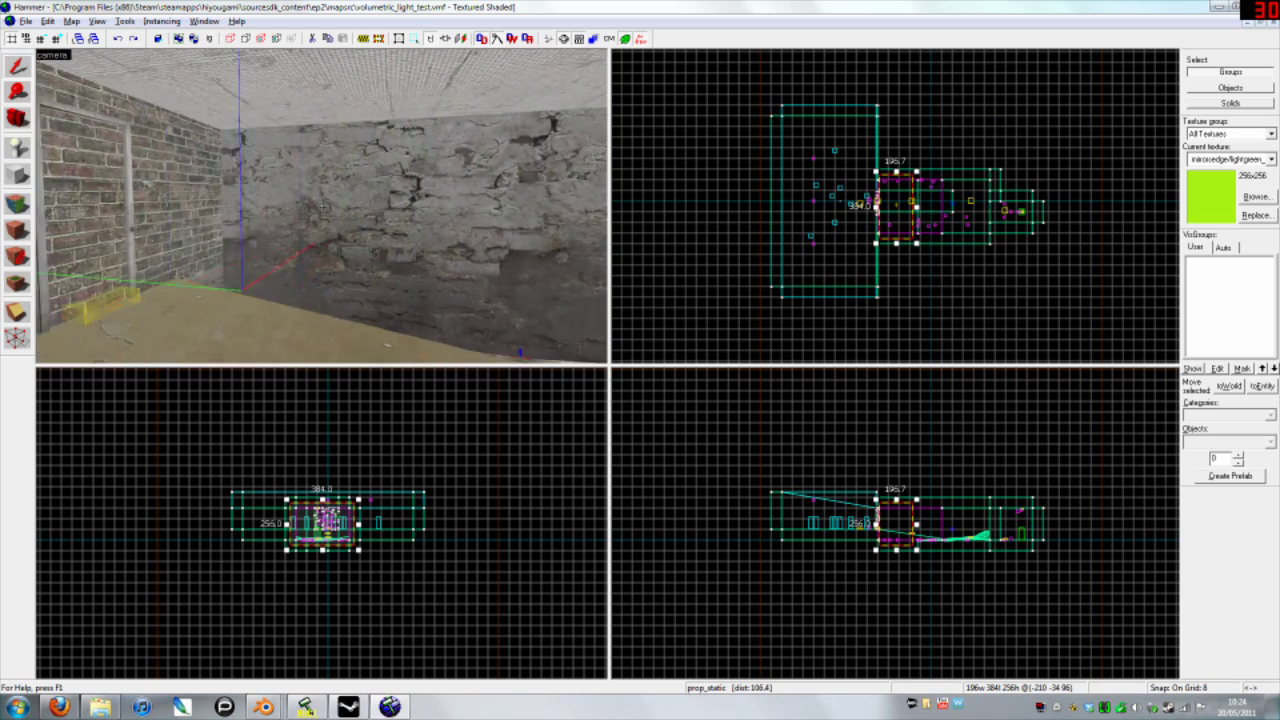
key(w)
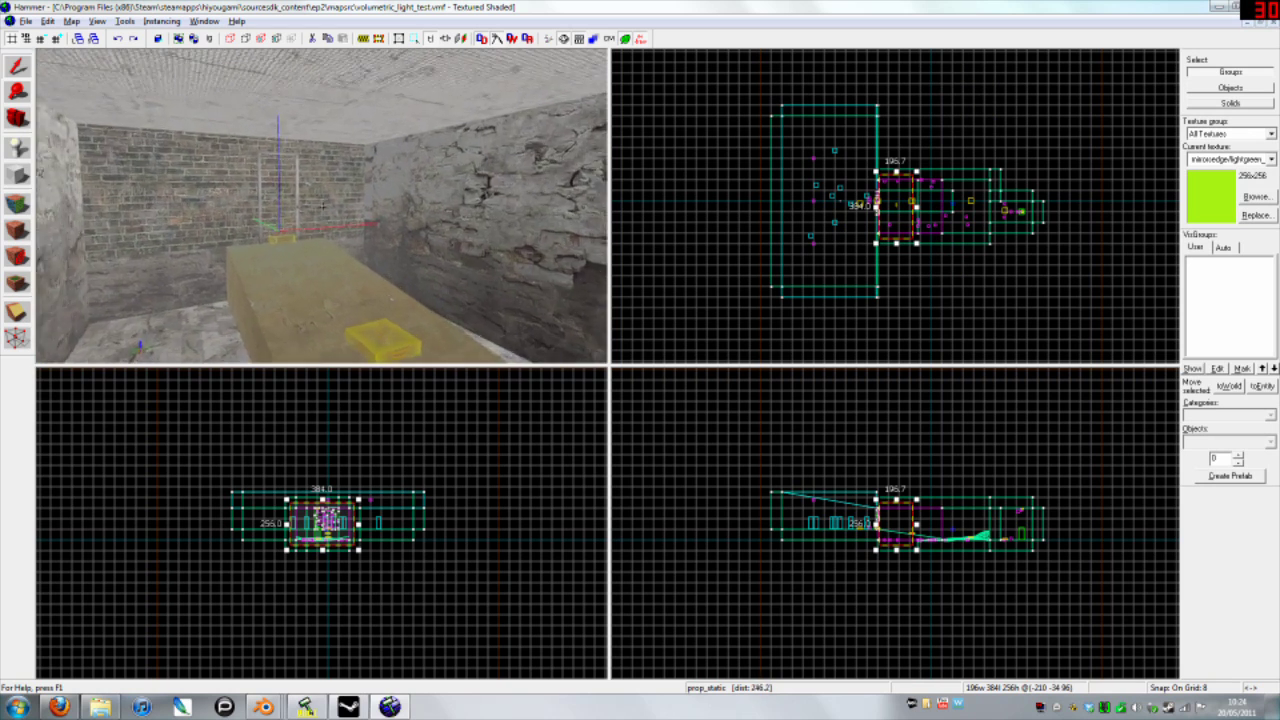
key(s)
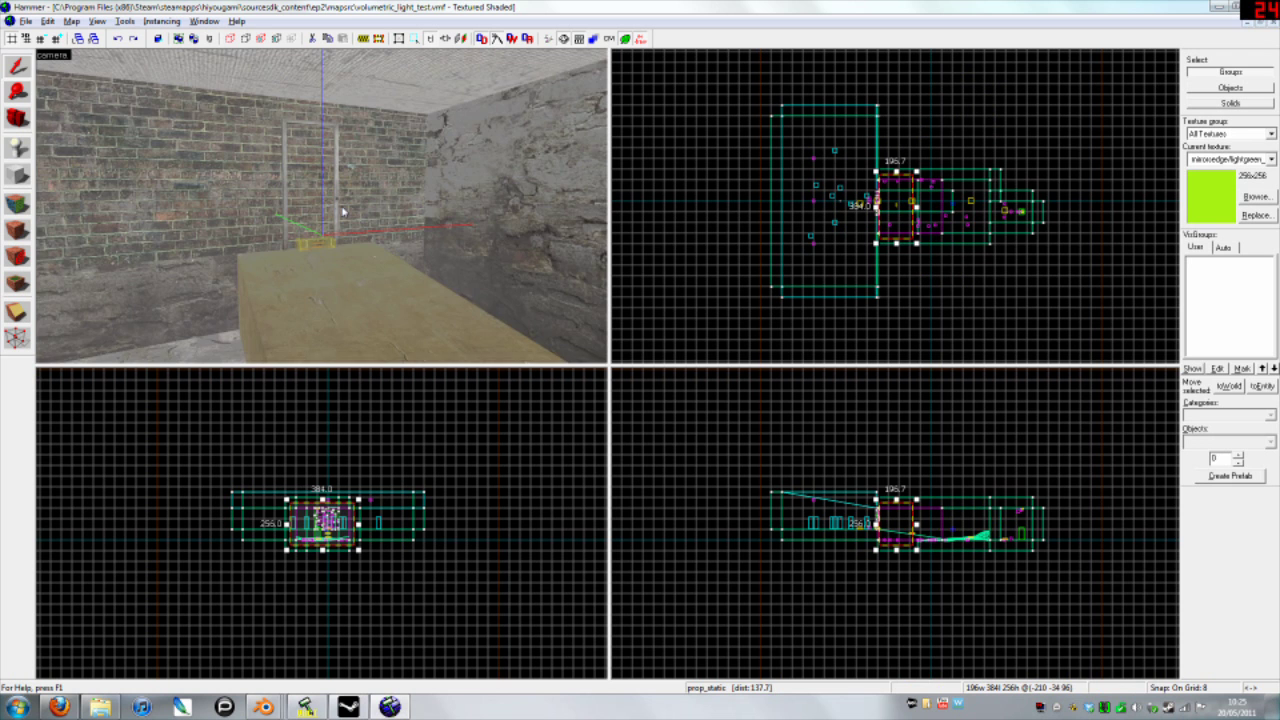
key(s)
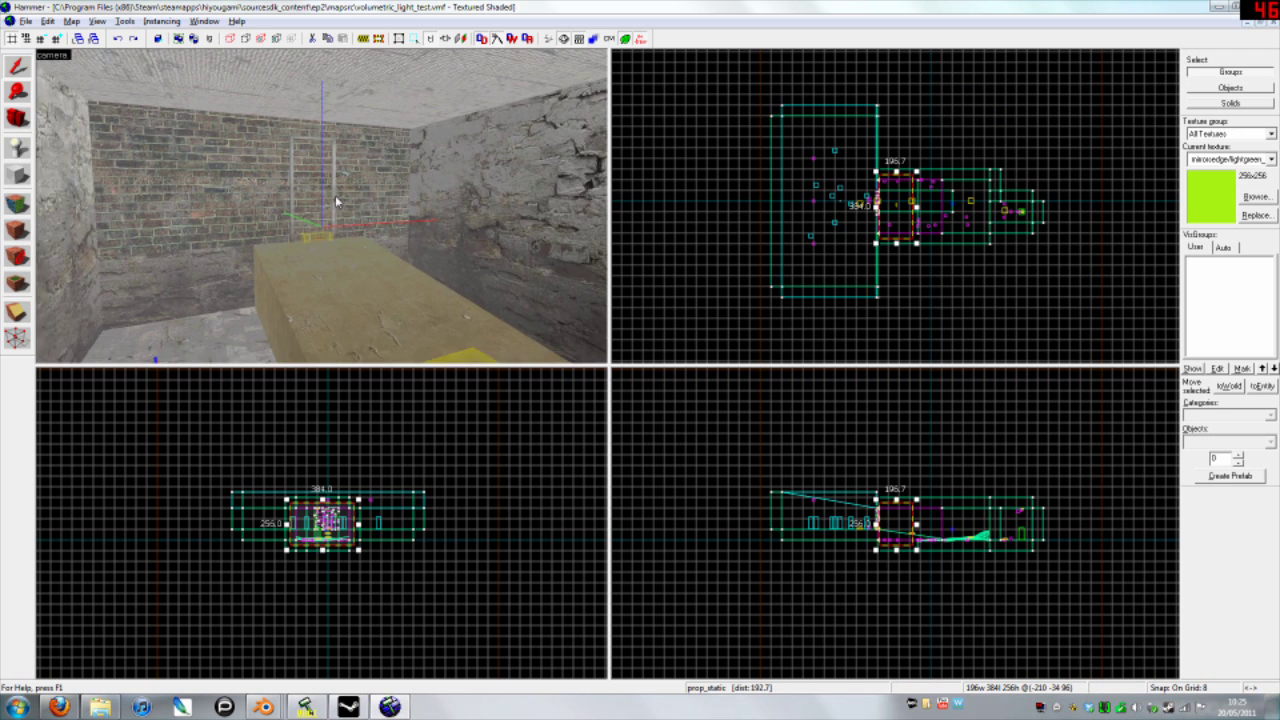
key(w)
key(alt+Return)
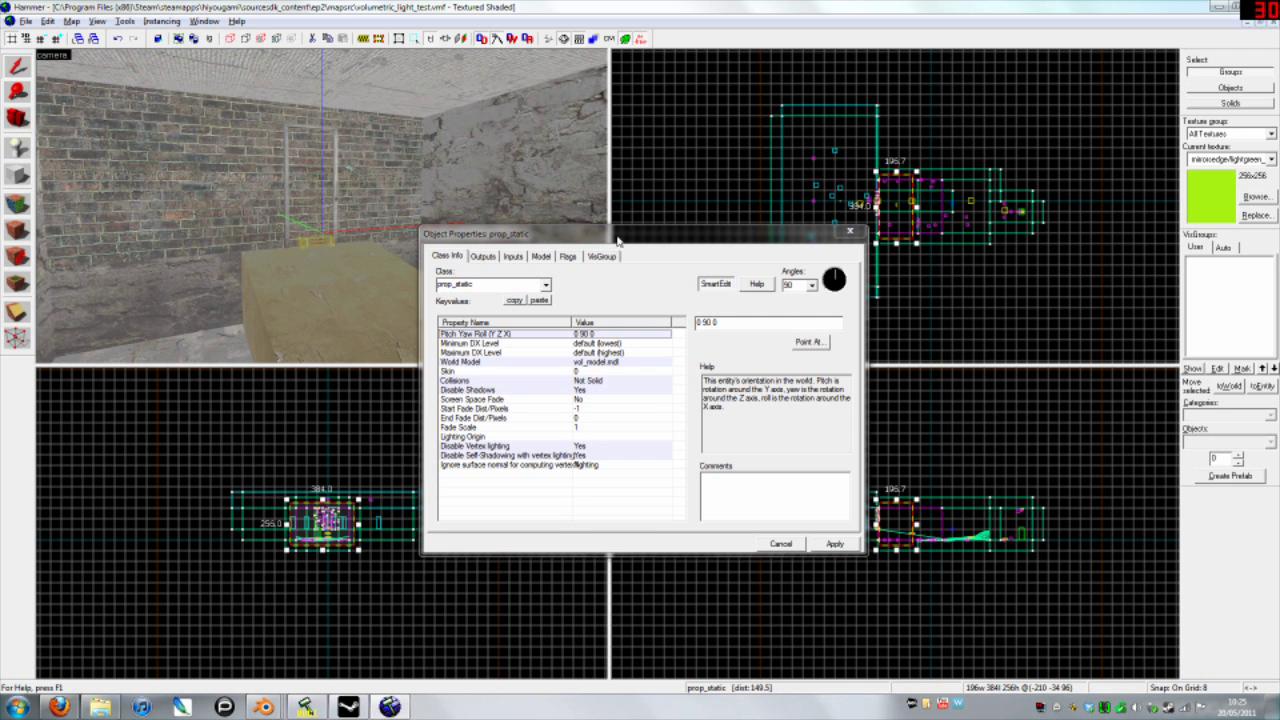
click(849, 232)
key(z)
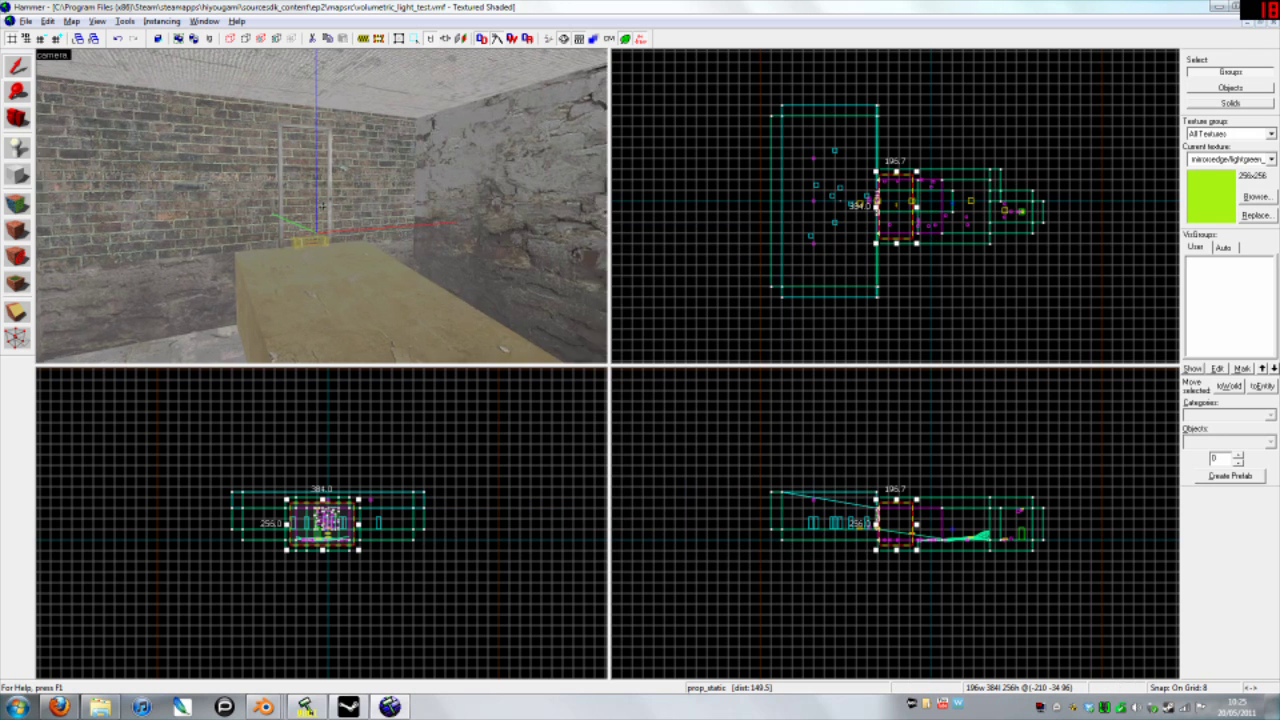
Examine the prop_static's placement against the brick wall, door frame and stone side wall from several angles inside the room.
key(d)
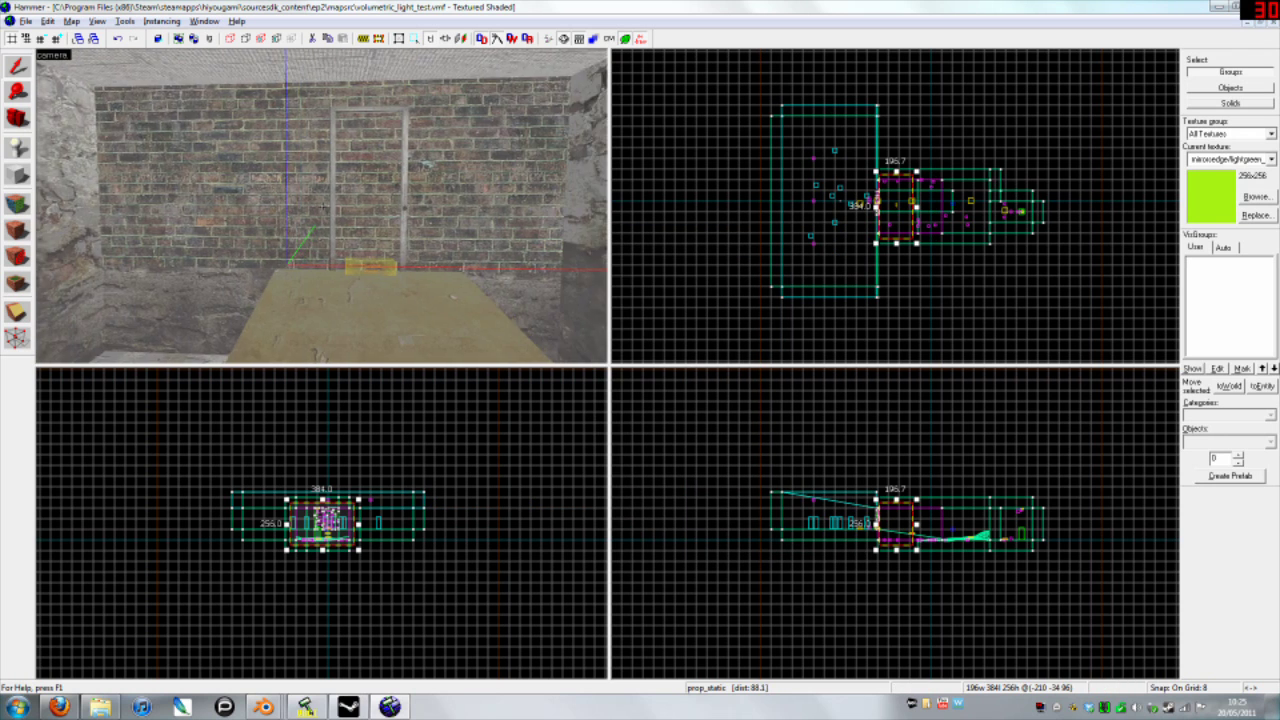
key(s)
key(a)
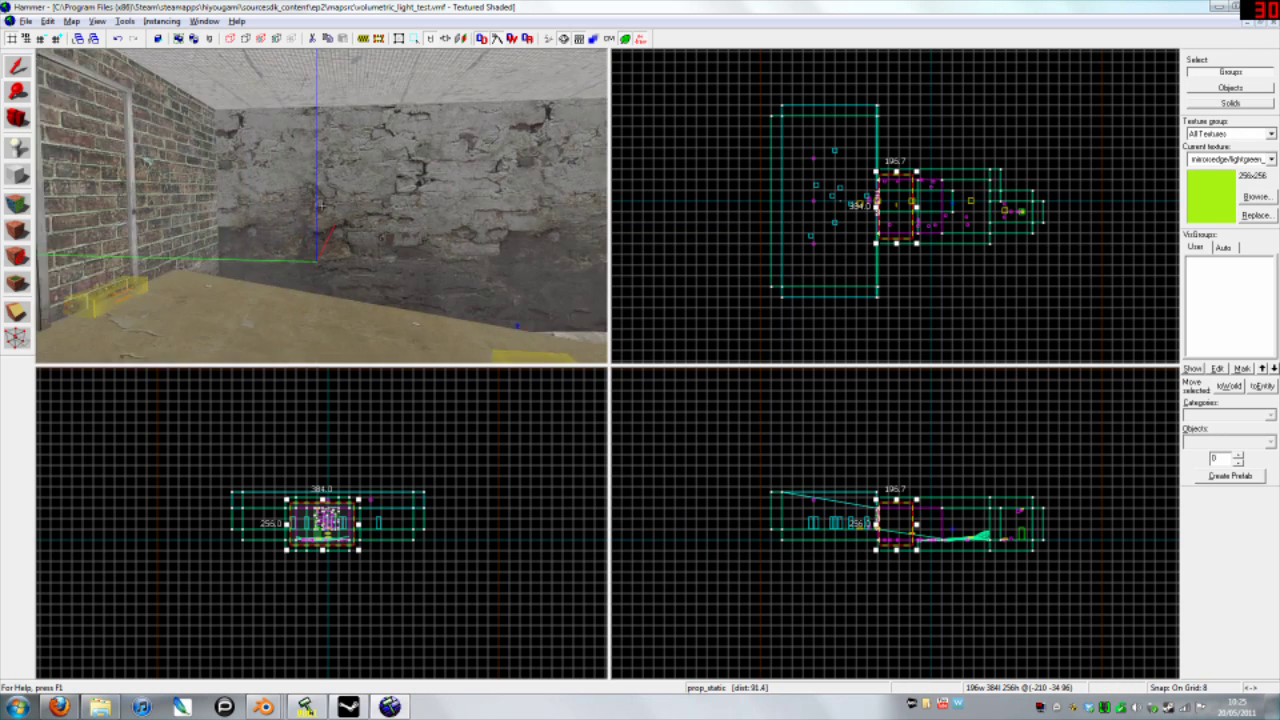
key(s)
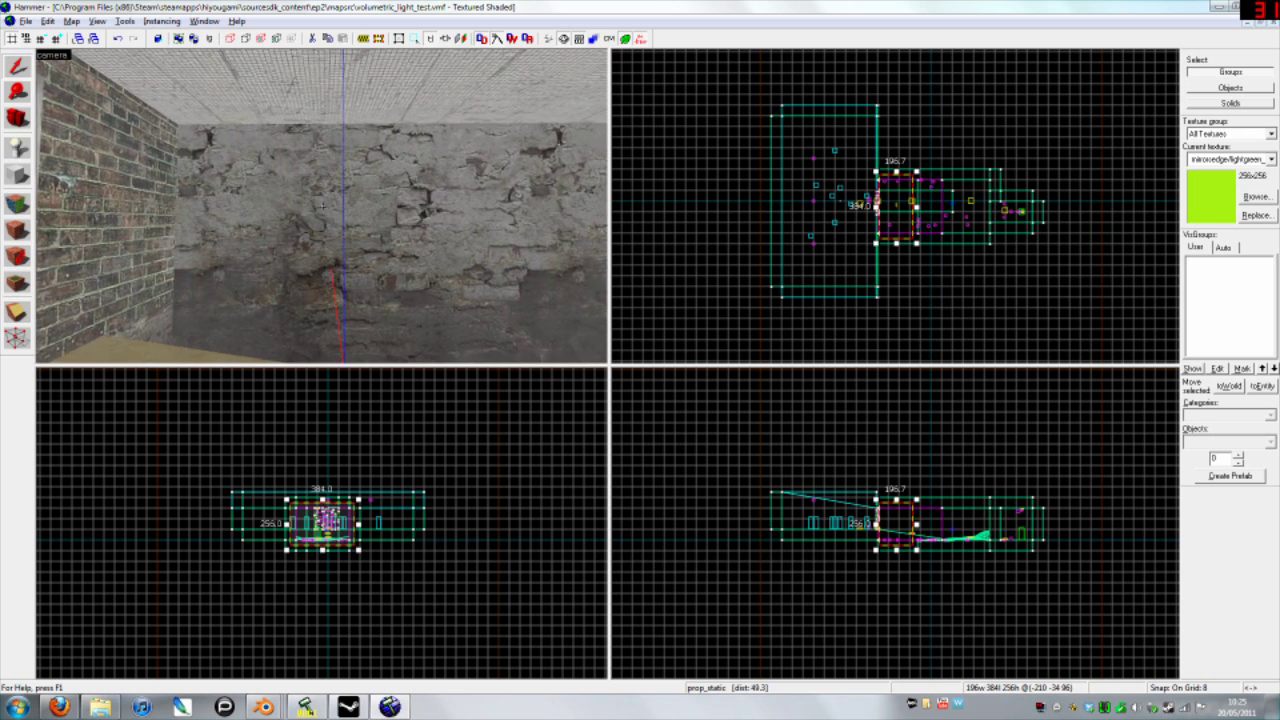
key(w)
key(z)
key(a)
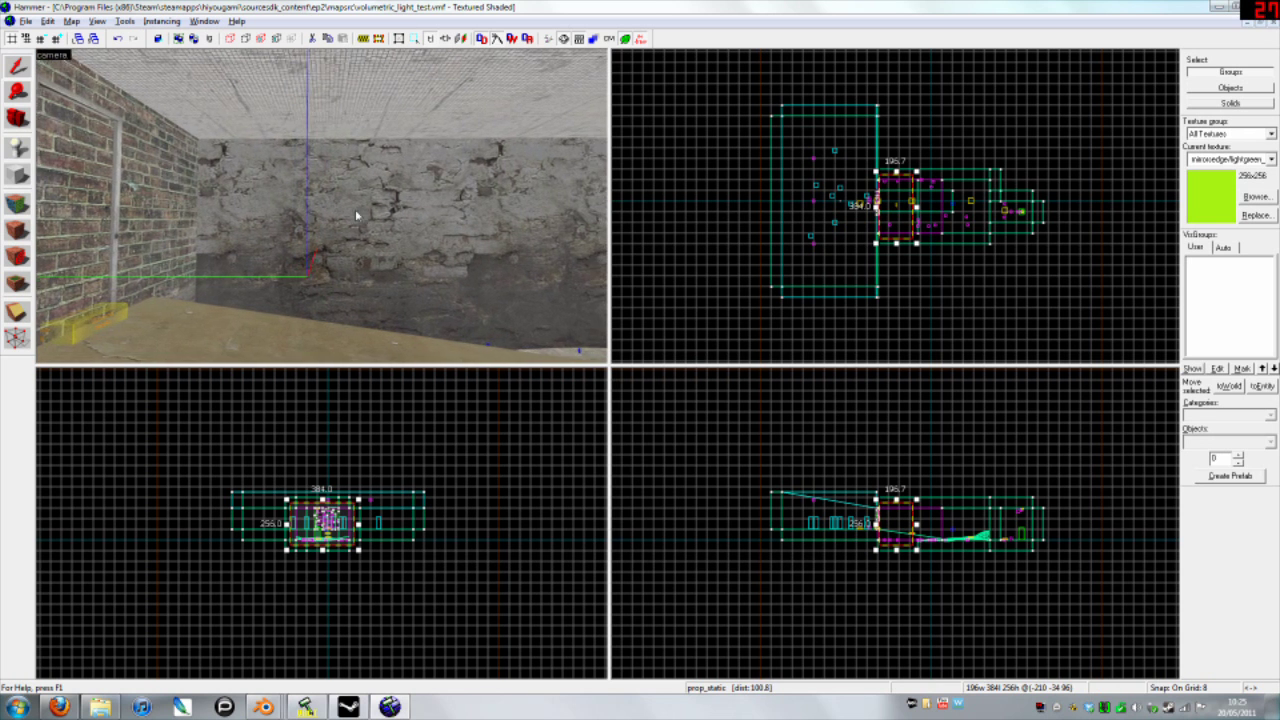
key(z)
key(w)
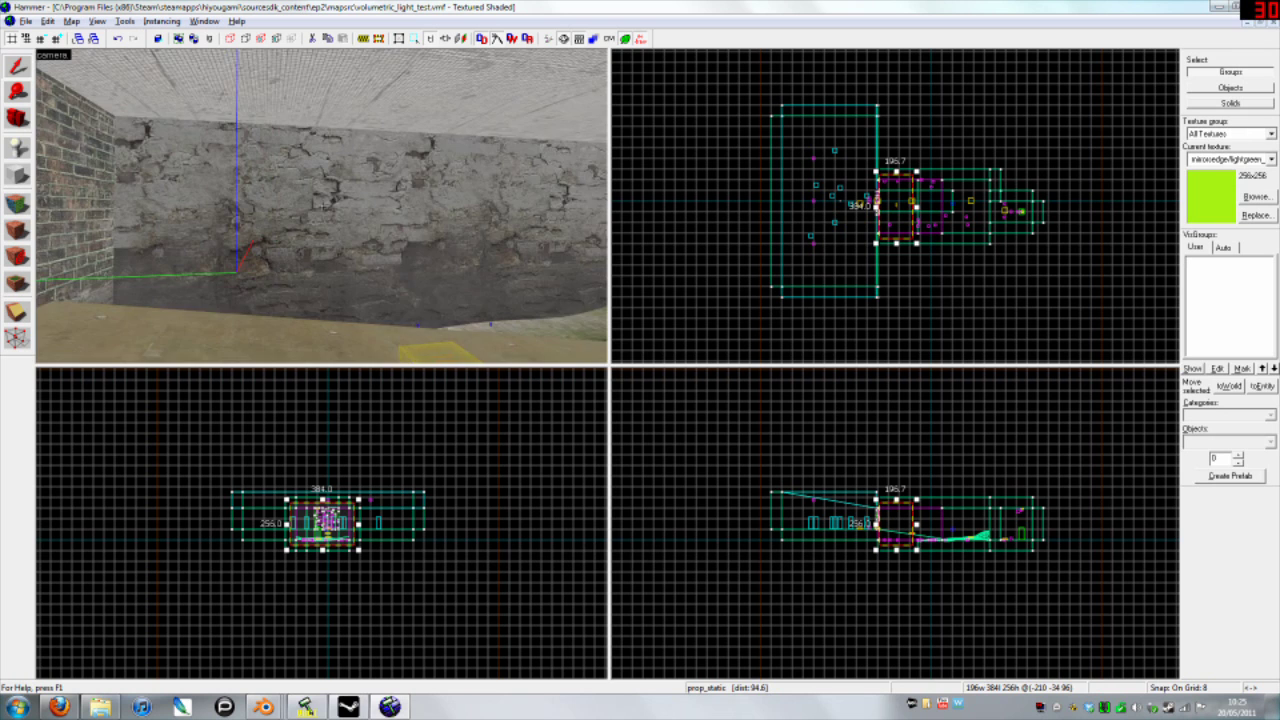
key(s)
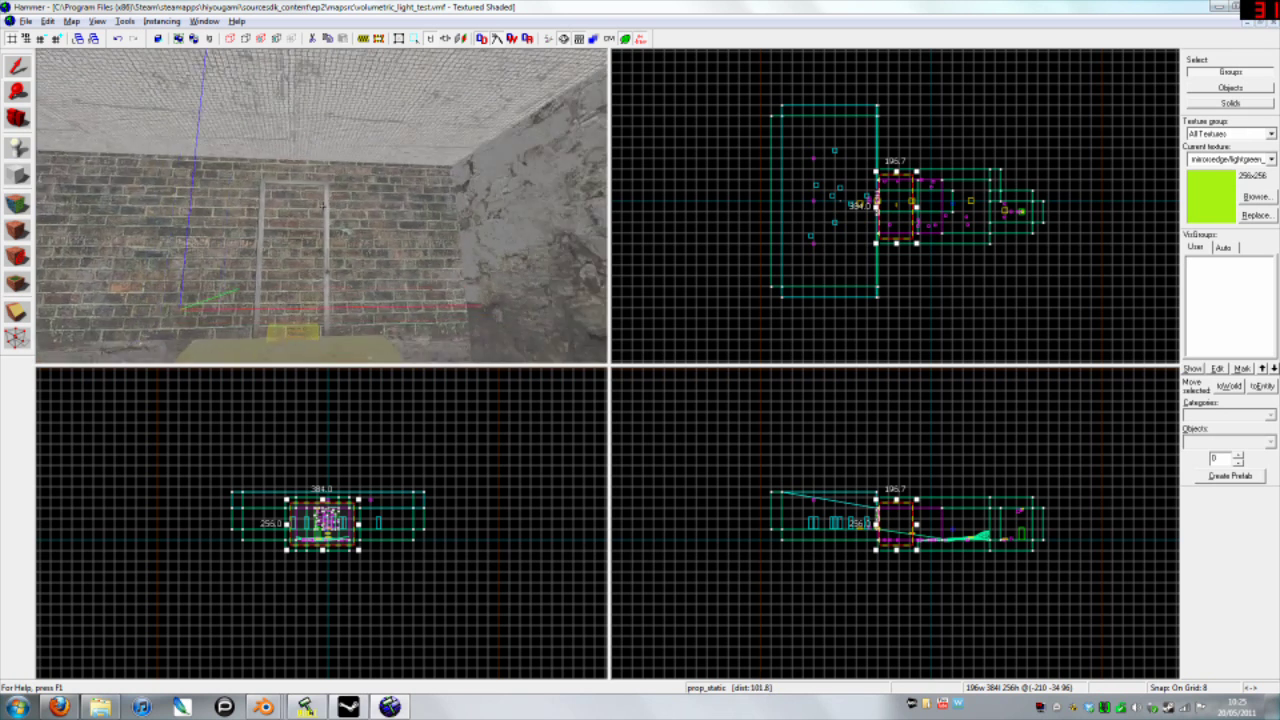
key(z)
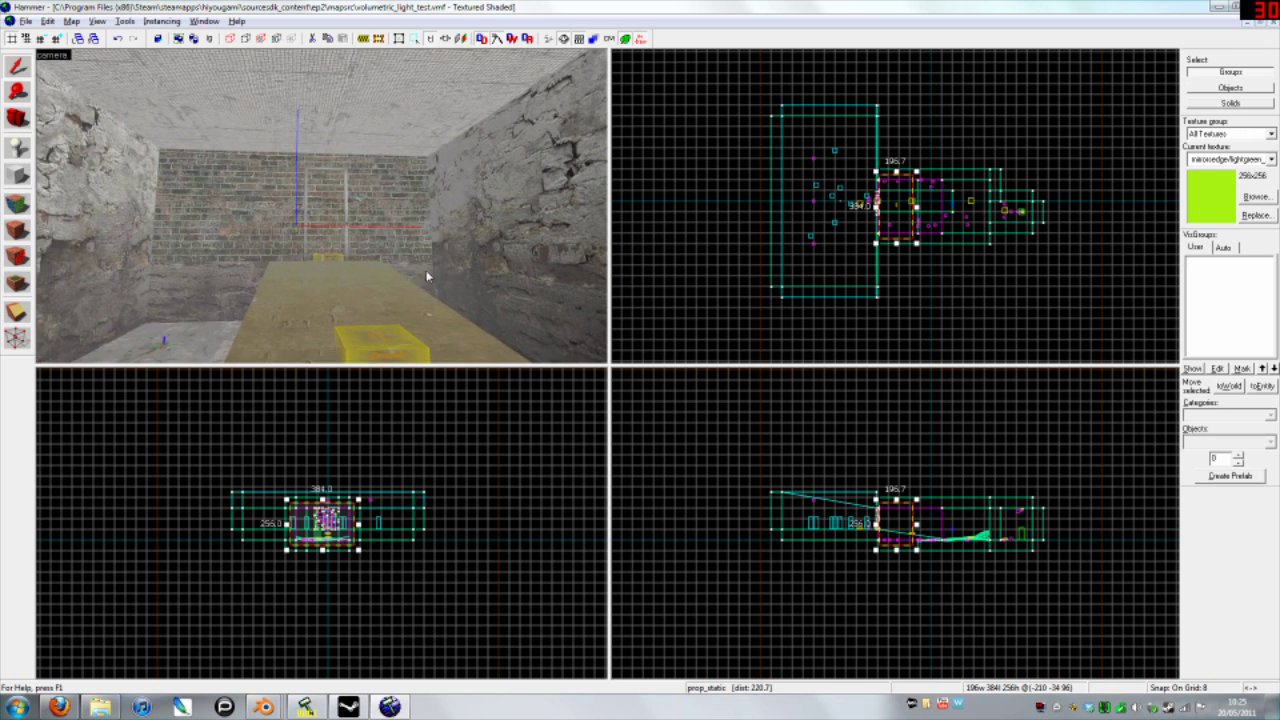
key(w)
key(a)
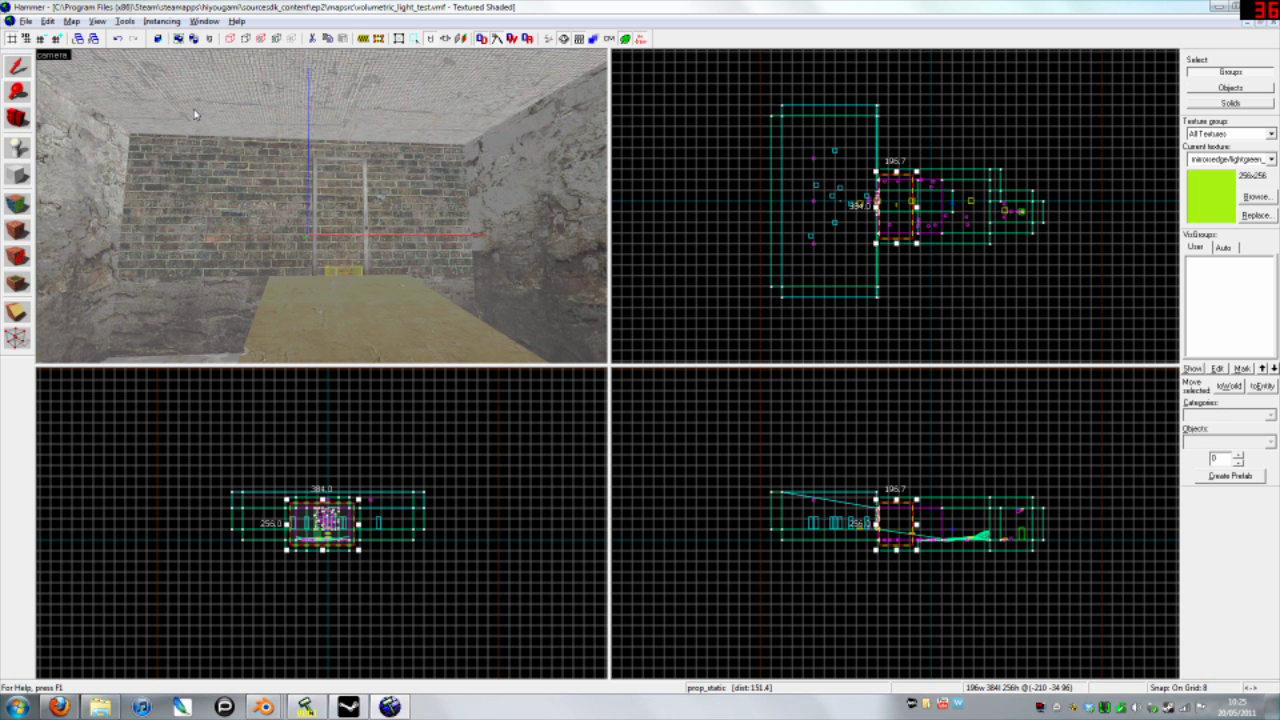
key(z)
key(w)
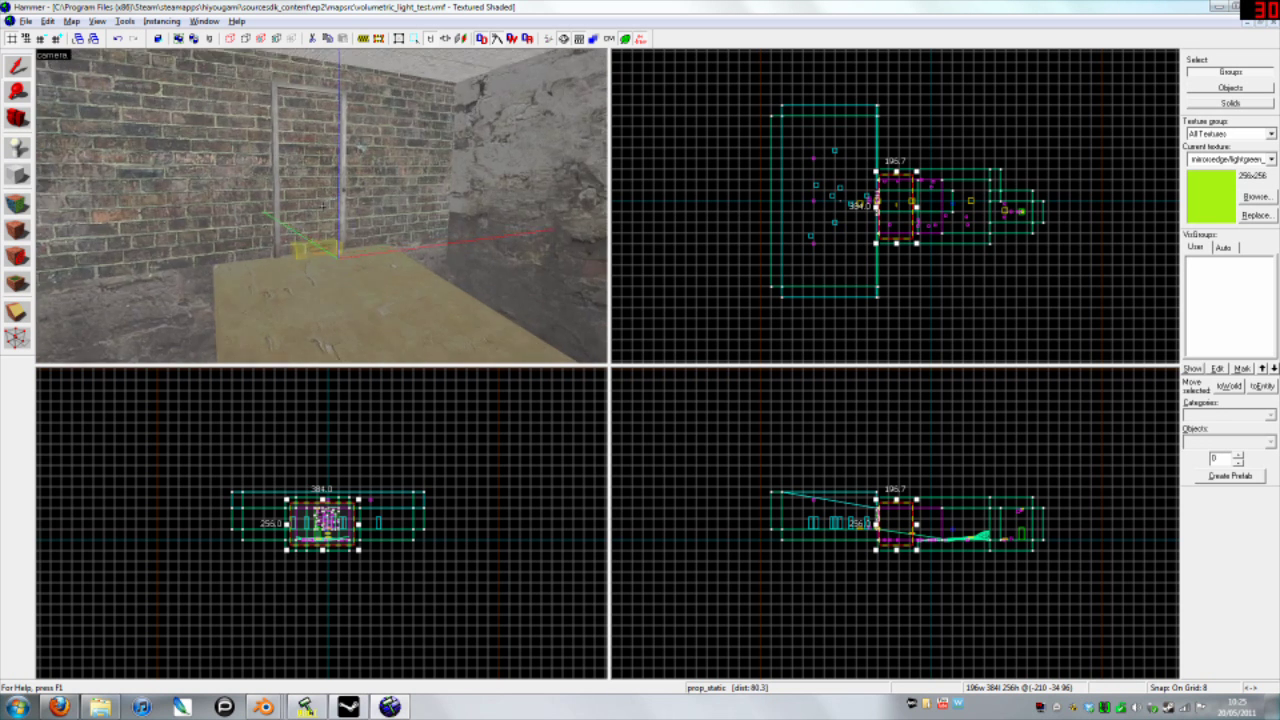
key(z)
key(z)
key(a)
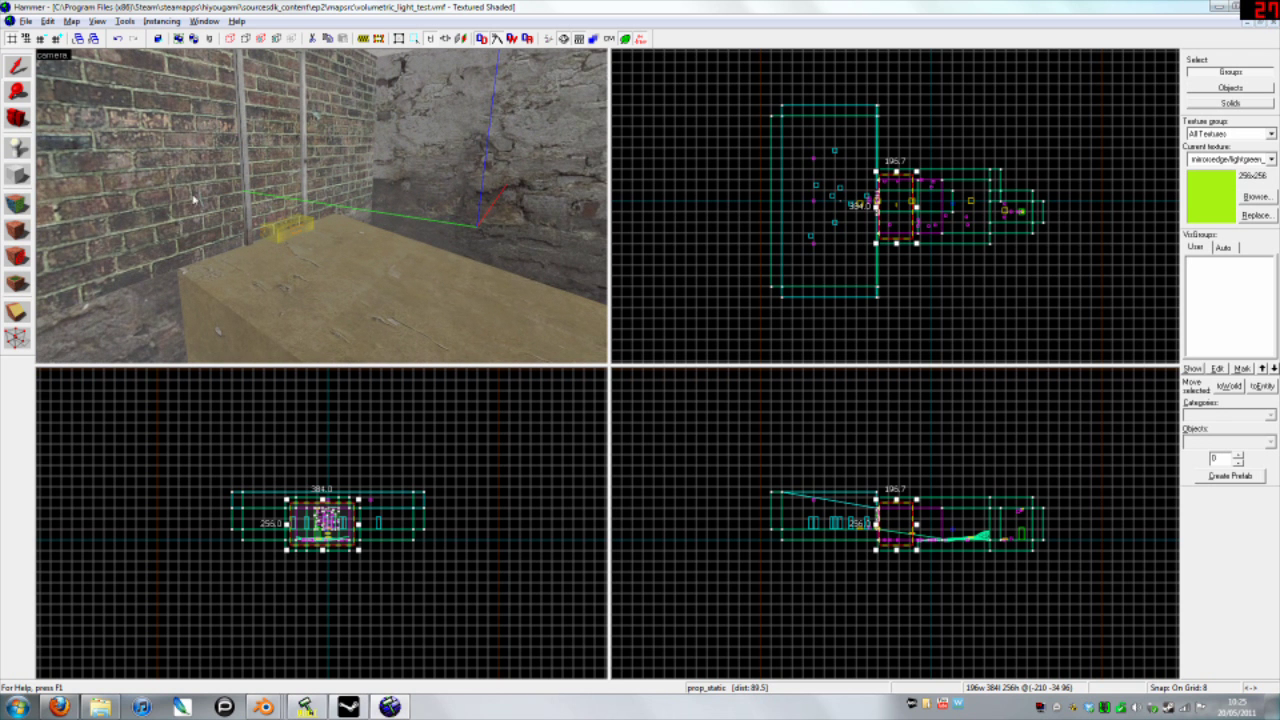
Go behind the brick wall, select the env_projectedtexture among the zombies and view its projected light cone.
key(z)
key(w)
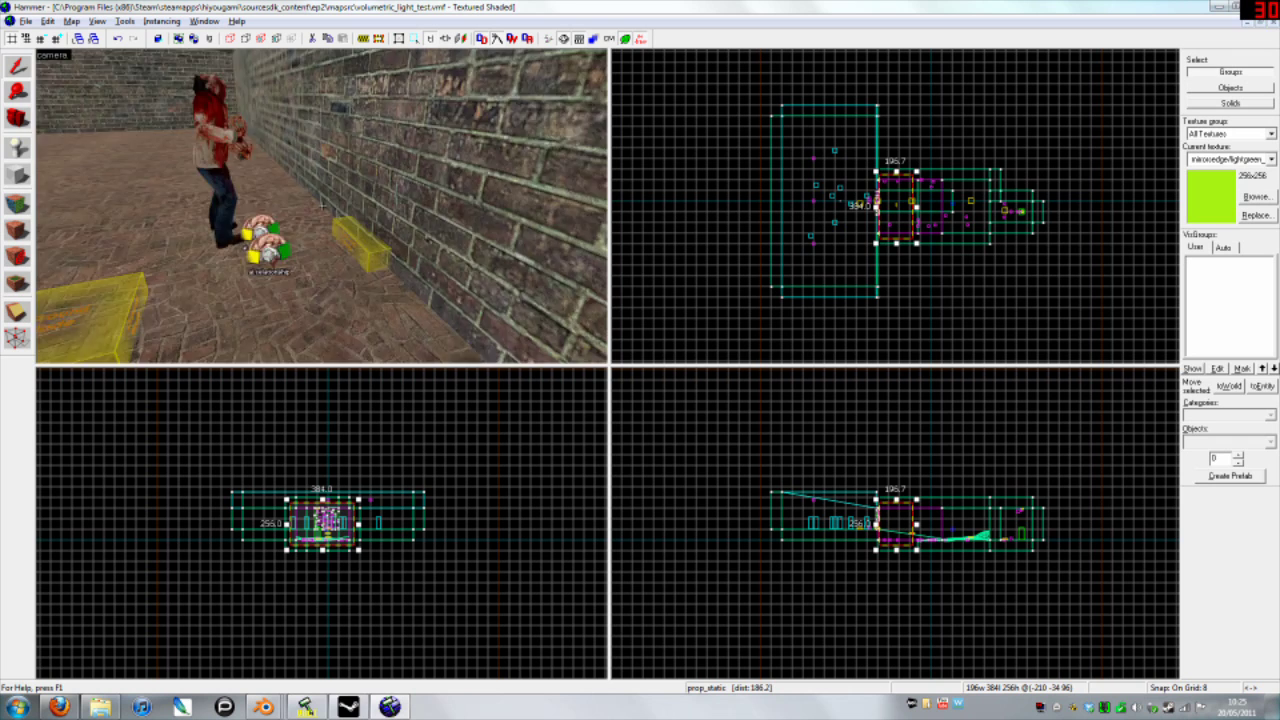
key(s)
click(322, 206)
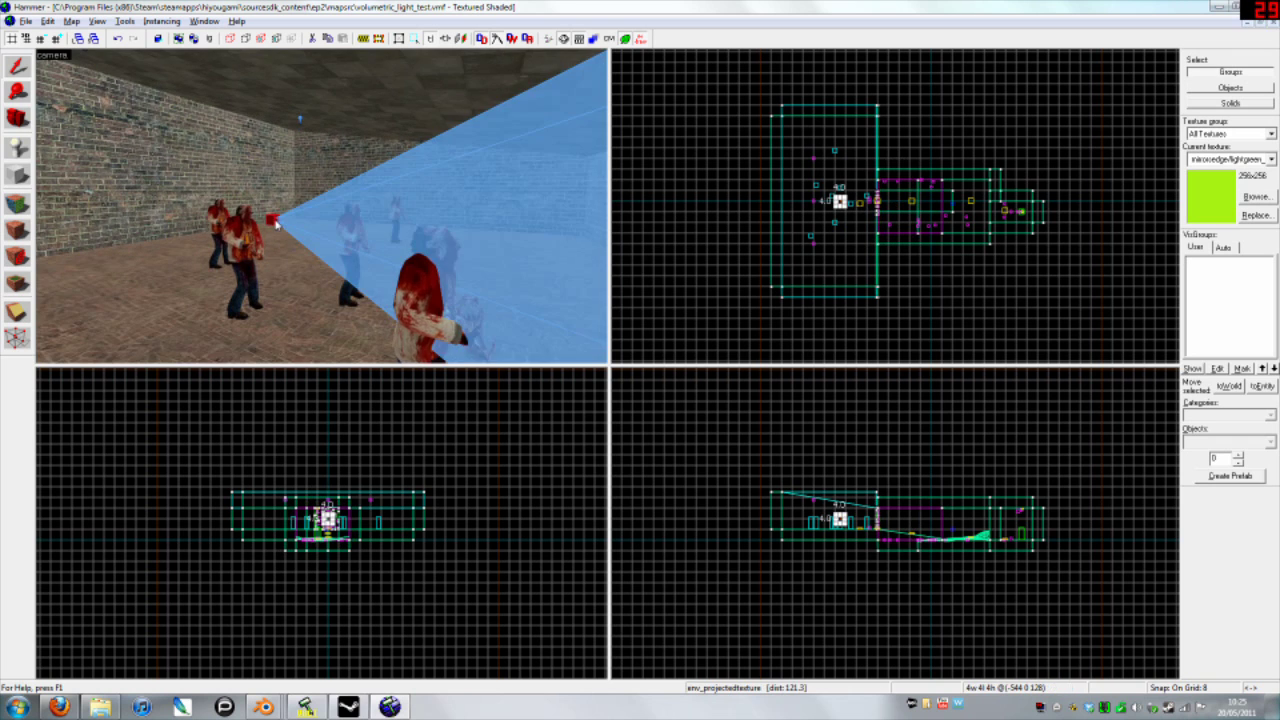
key(a)
key(d)
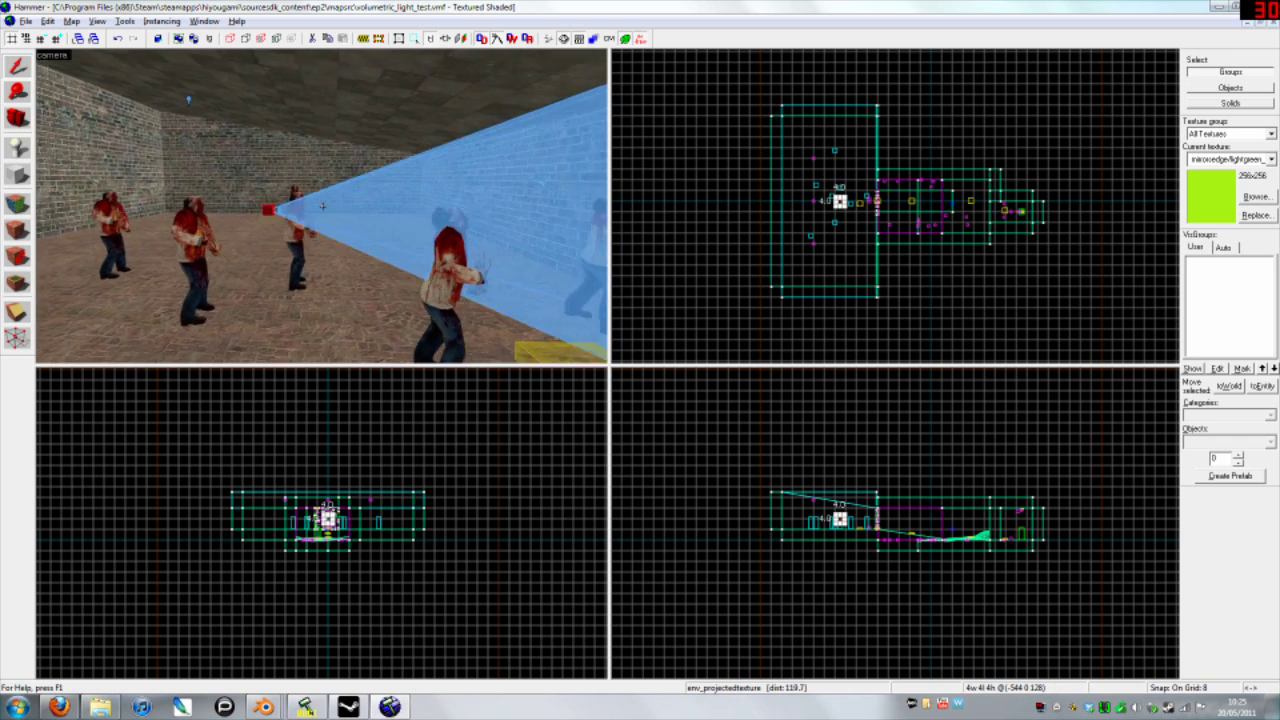
Select the prop_static in front of the brick wall again and inspect both sides of the wall.
click(322, 206)
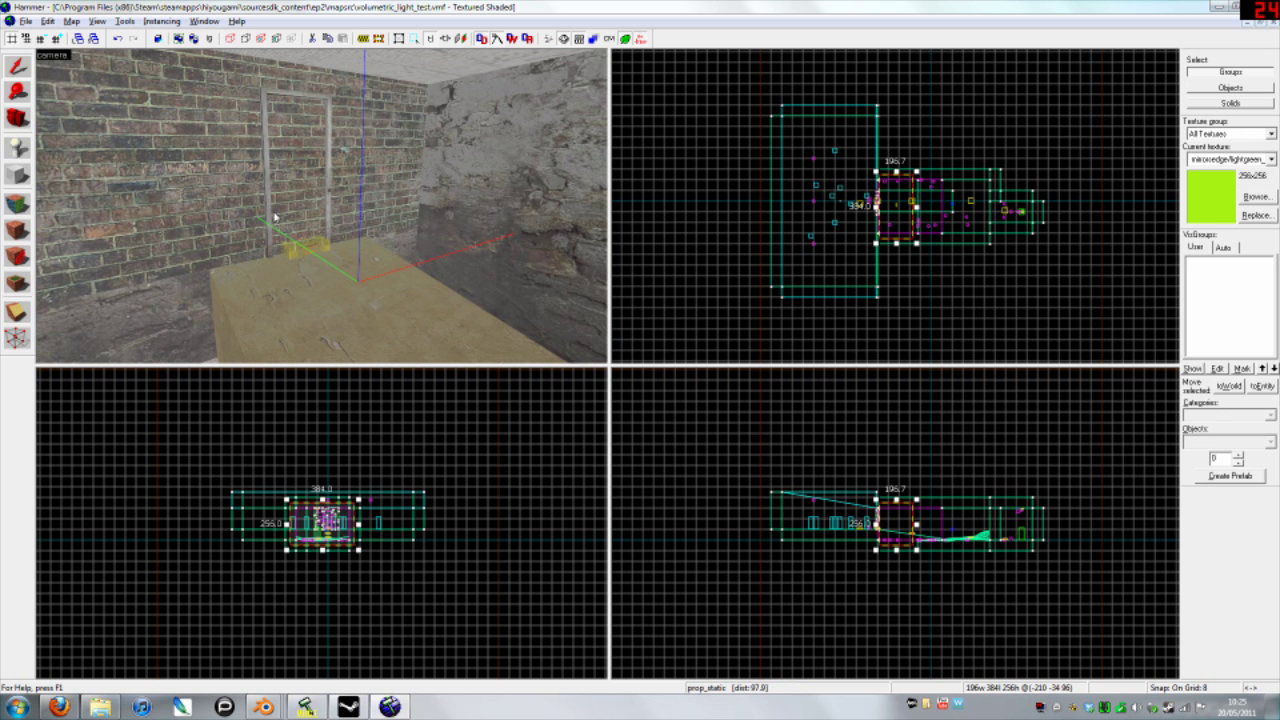
key(z)
key(a)
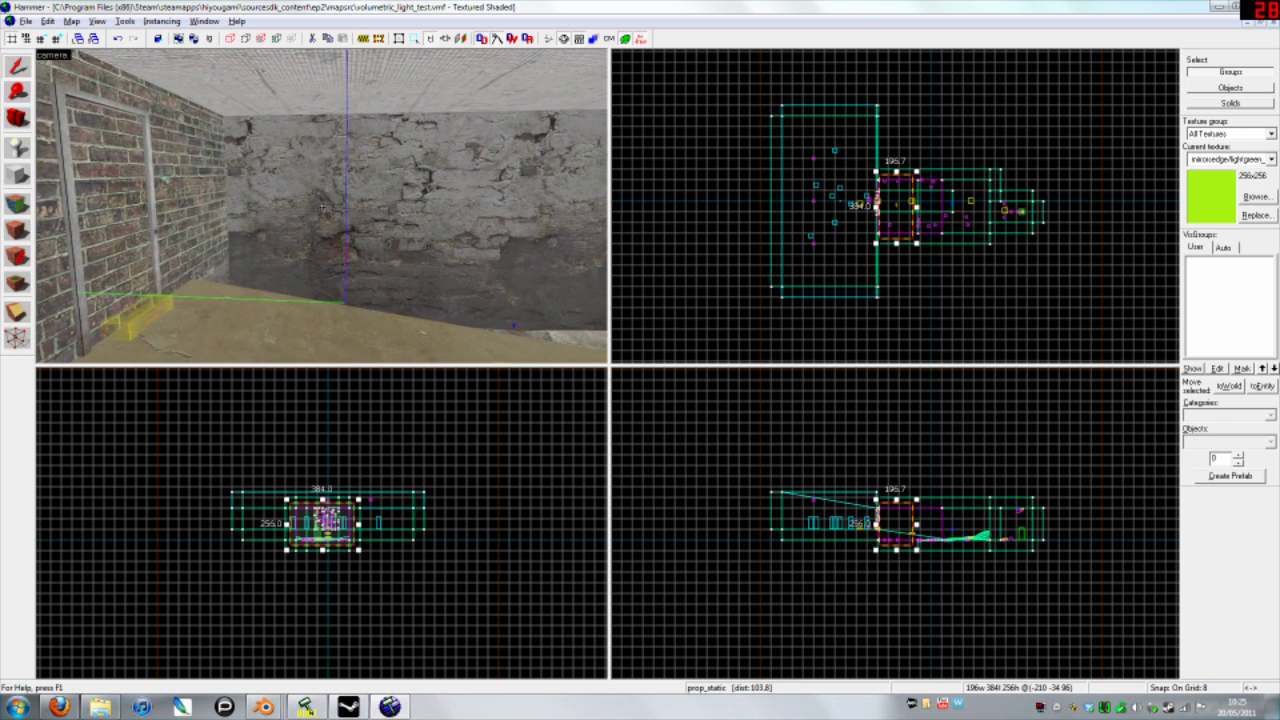
key(d)
key(z)
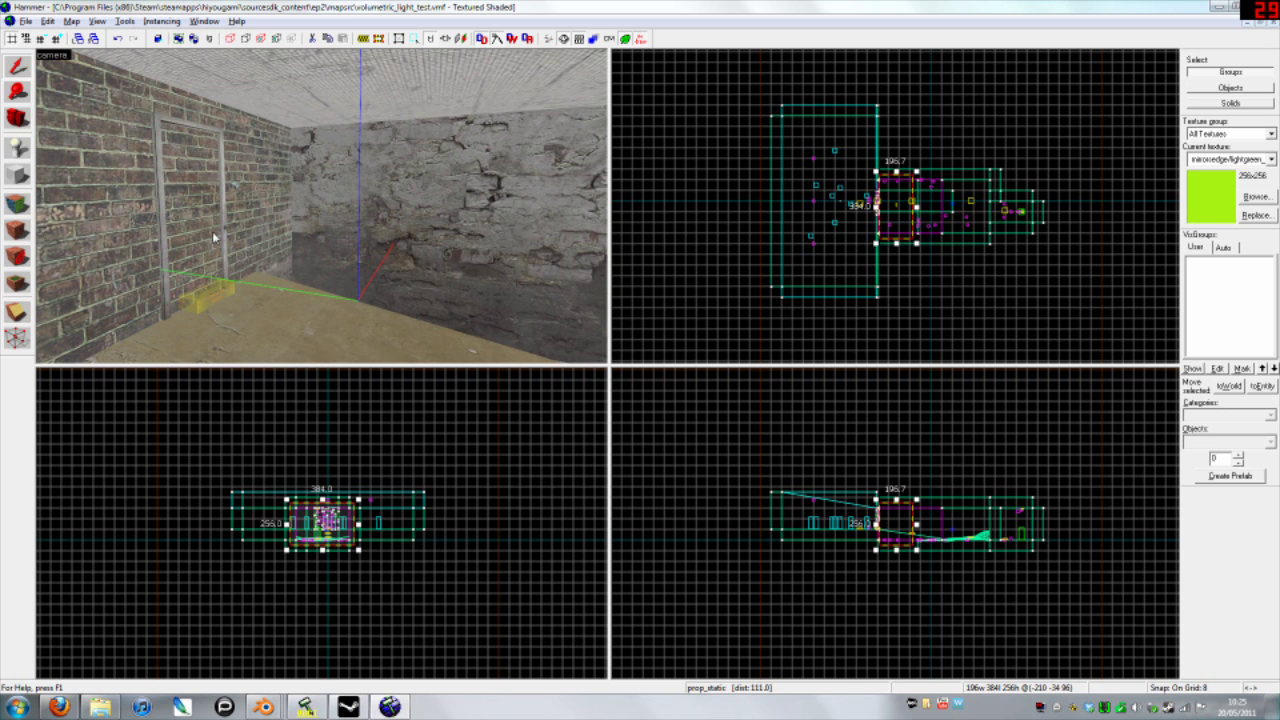
key(z)
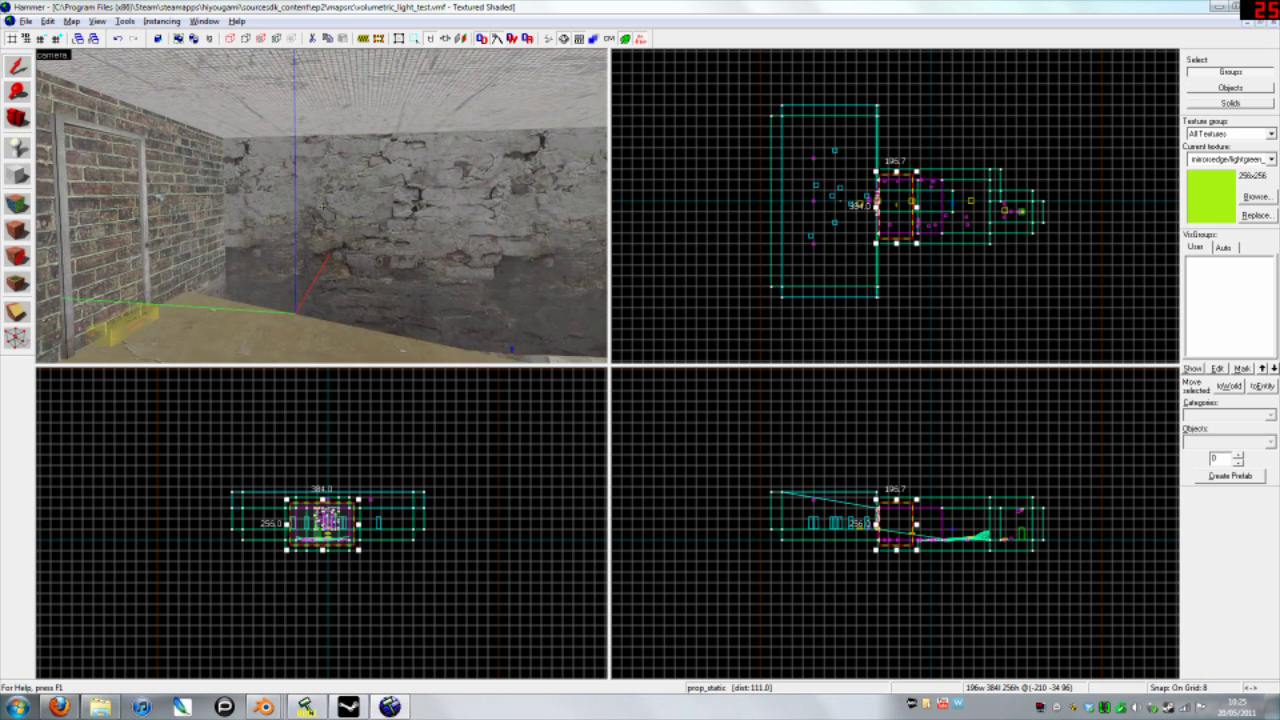
key(z)
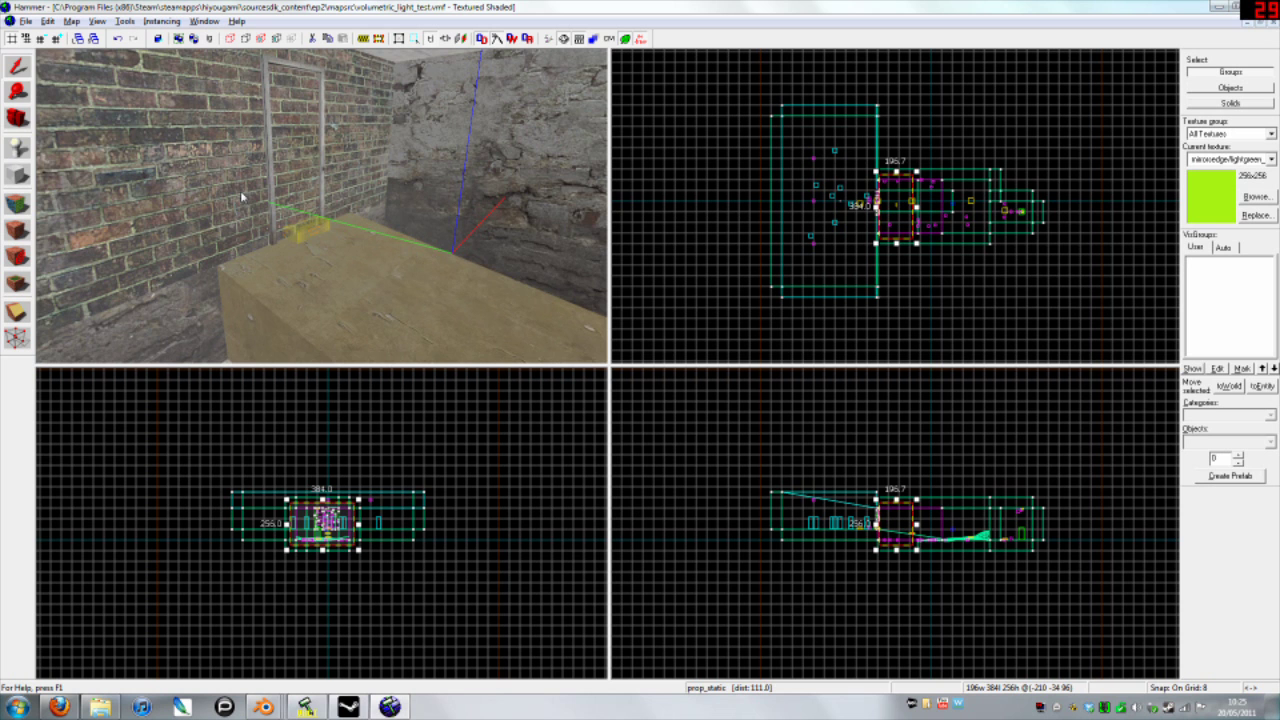
key(a)
key(z)
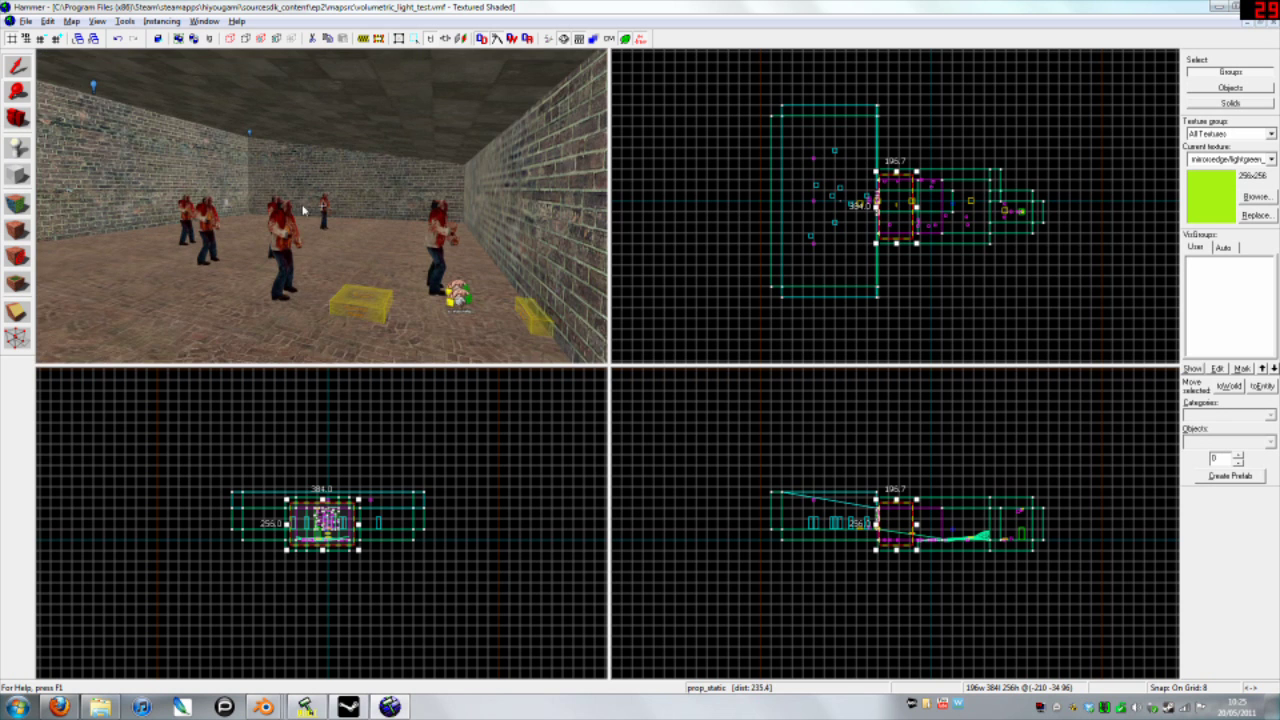
key(z)
key(d)
key(z)
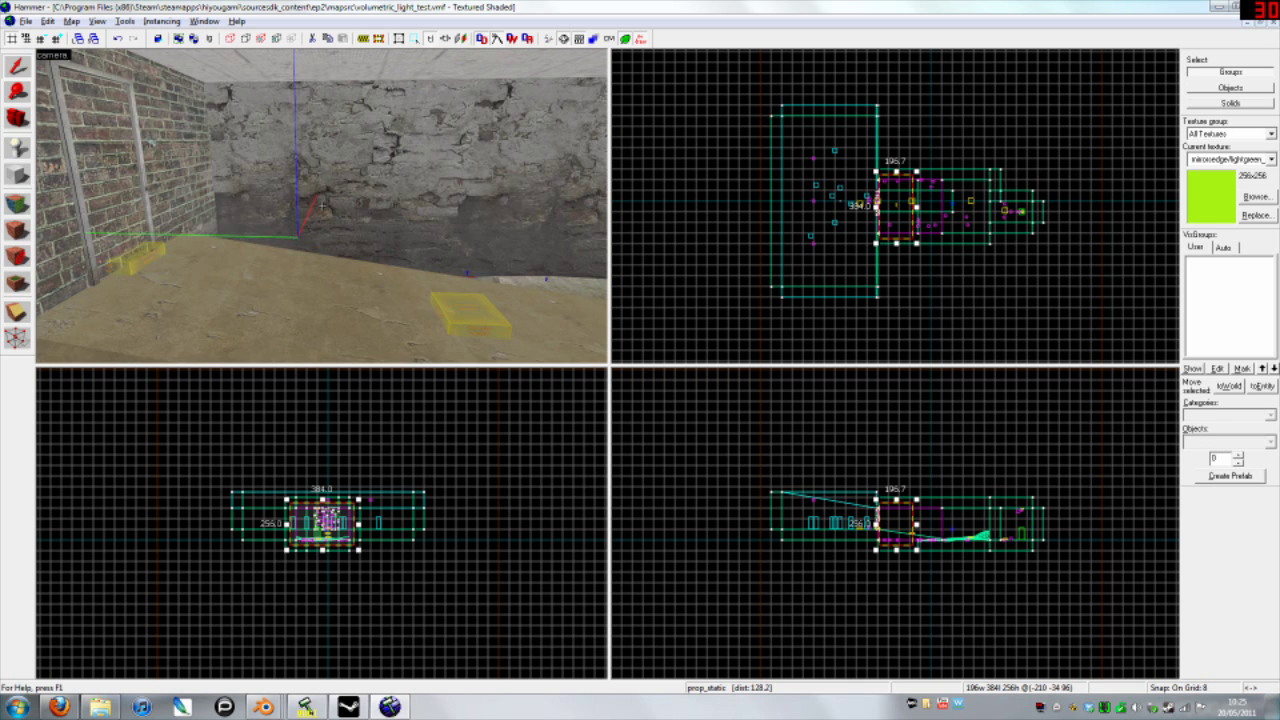
Examine the area the prop_static covers, from the brick wall and door frame along the raised ledge towards the grassy slope.
key(Left)
key(Up)
key(z)
key(d)
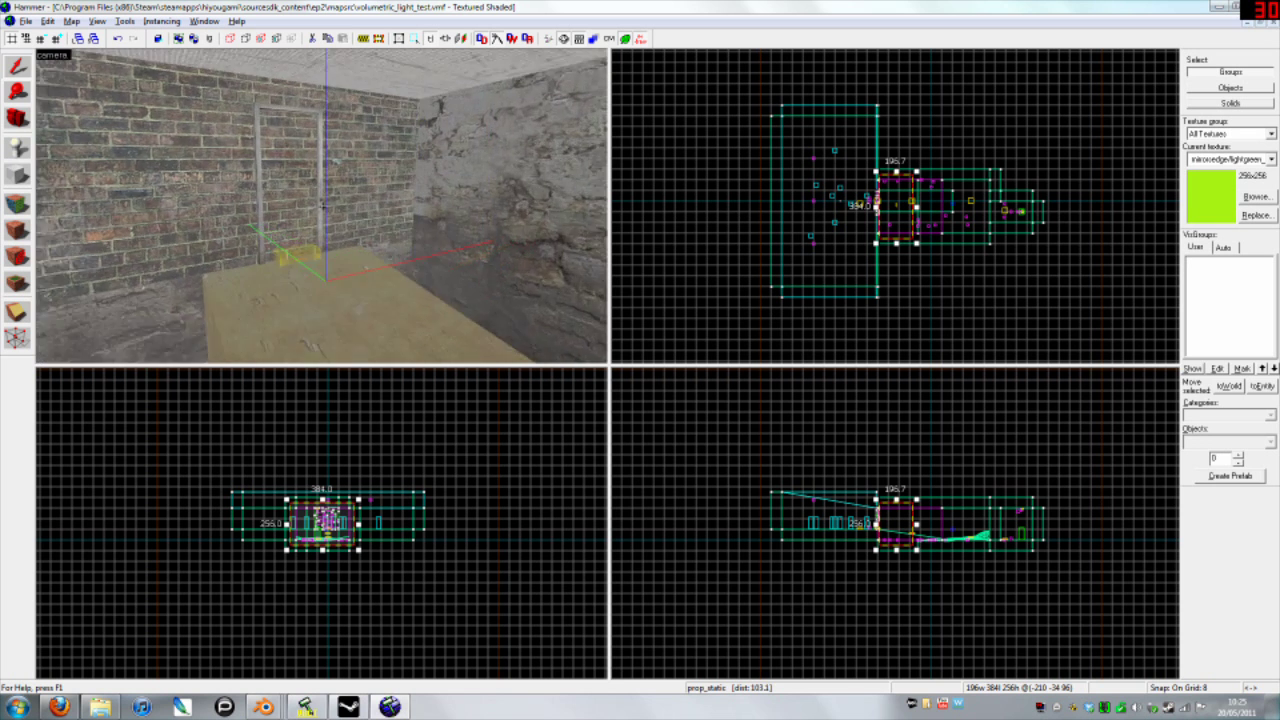
key(z)
key(Down)
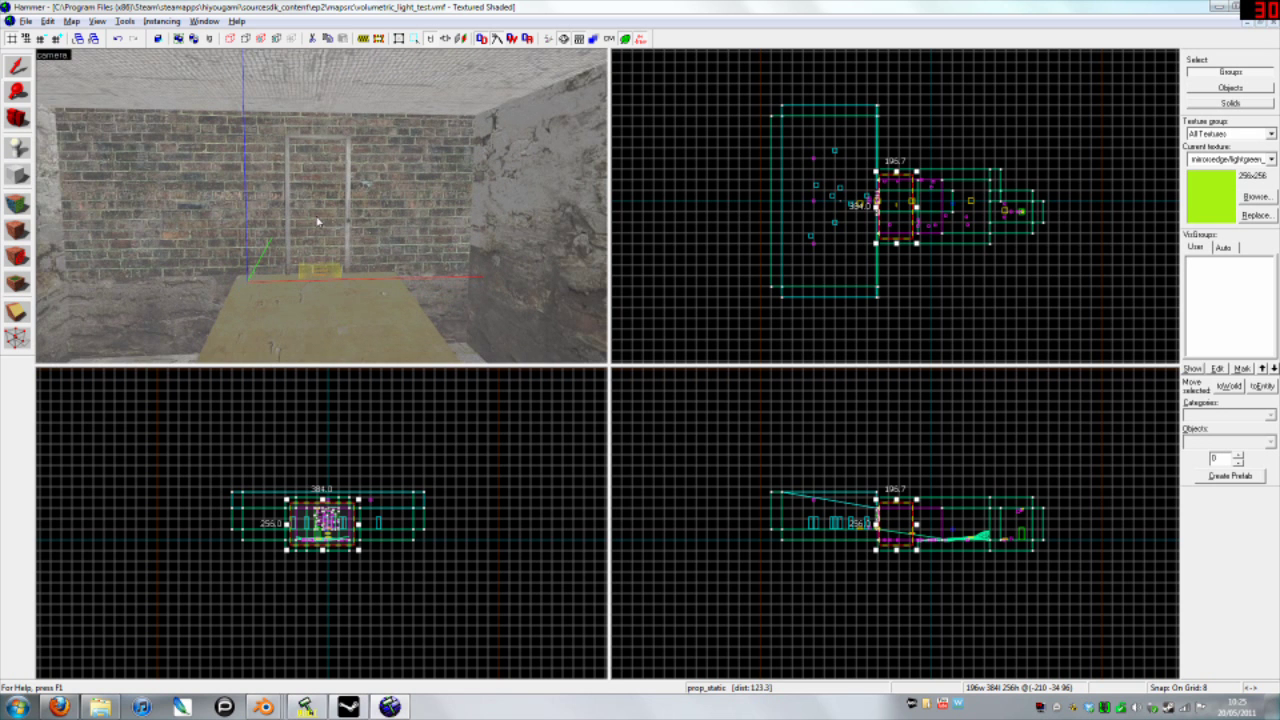
key(z)
key(a)
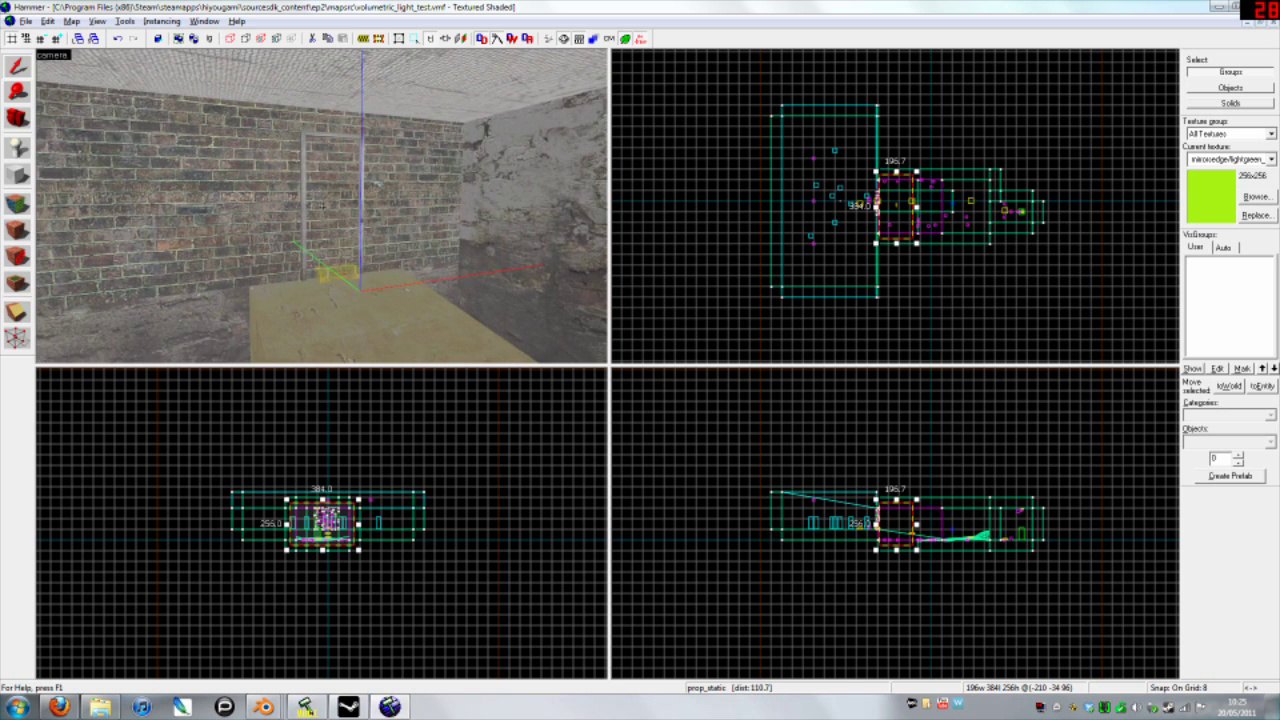
key(Down)
key(Down)
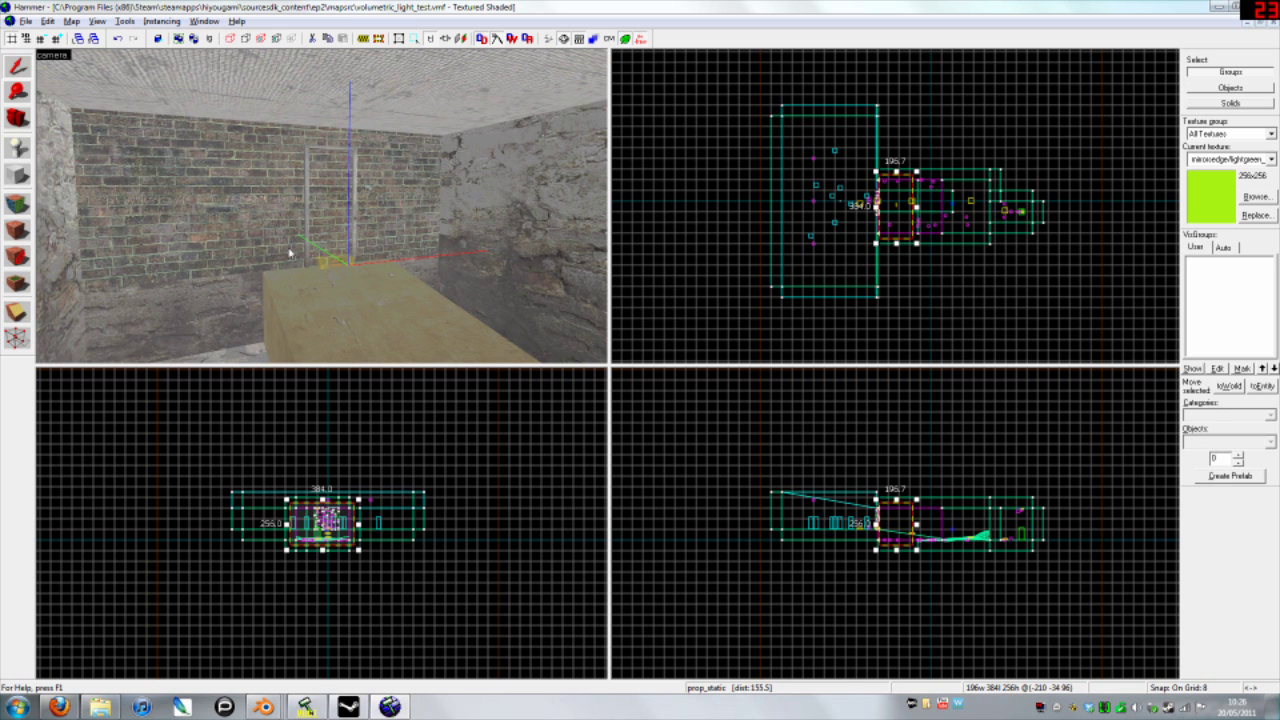
key(z)
key(w)
key(z)
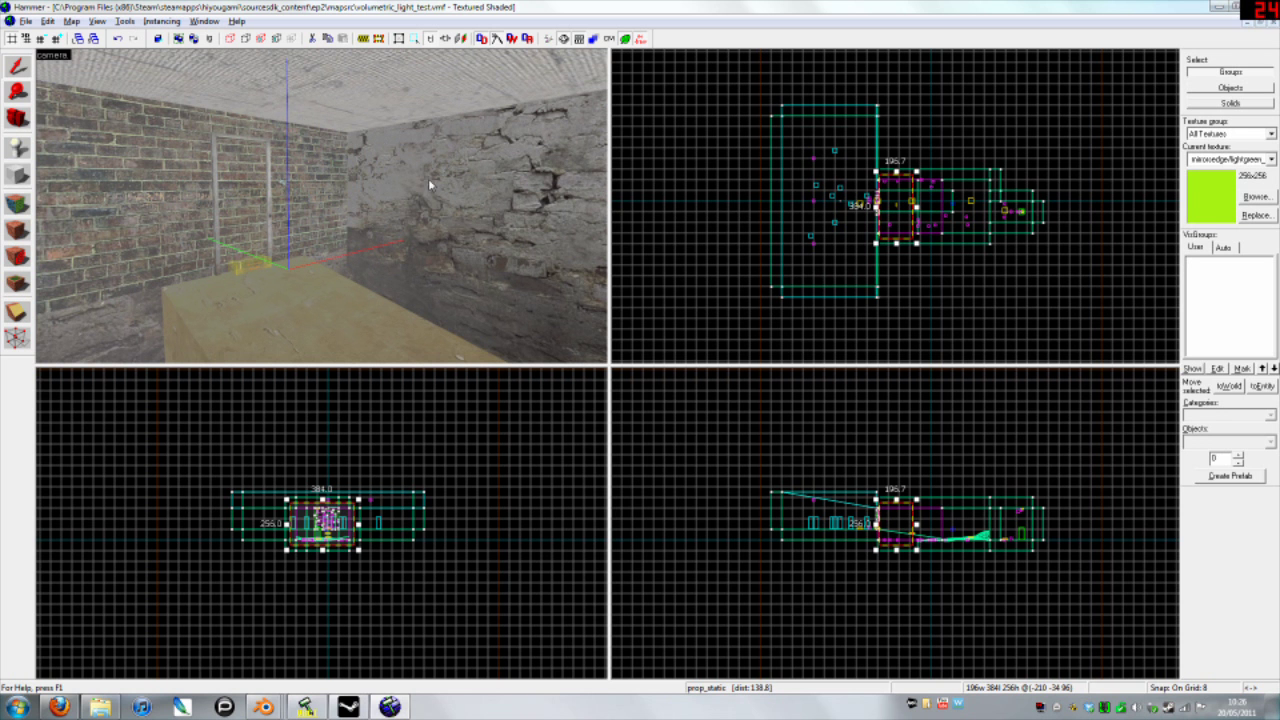
key(d)
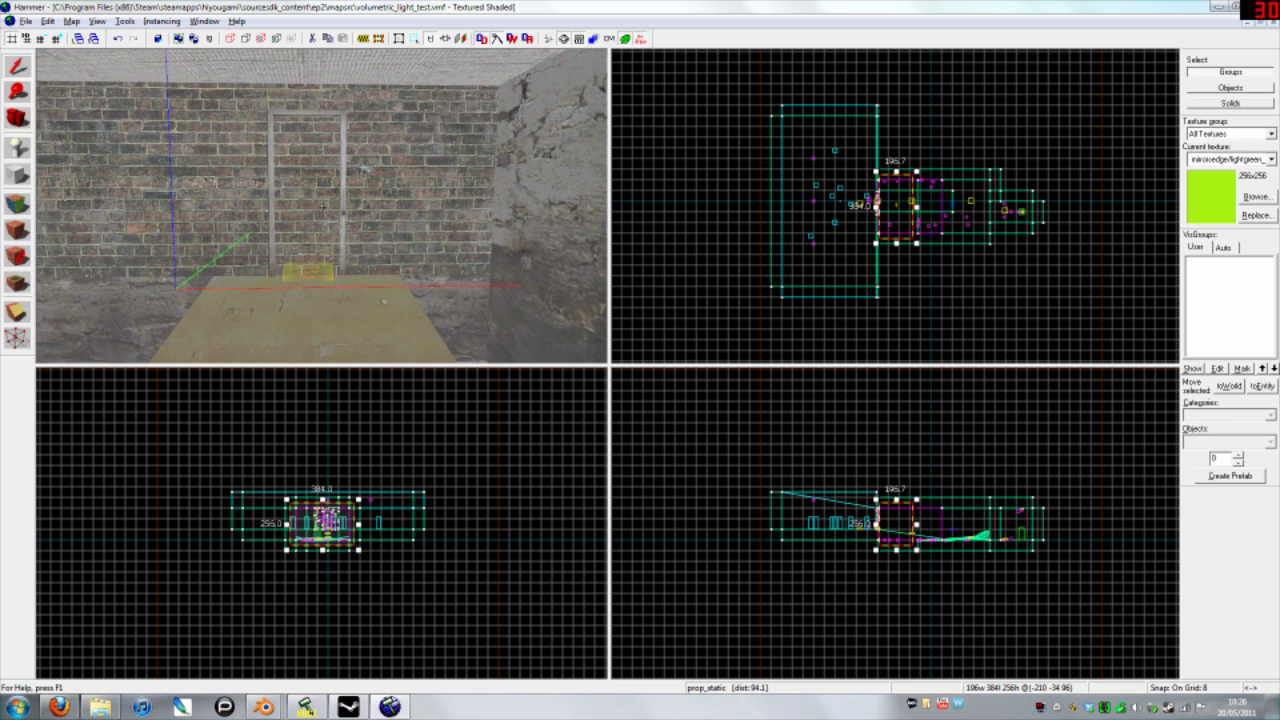
key(Right)
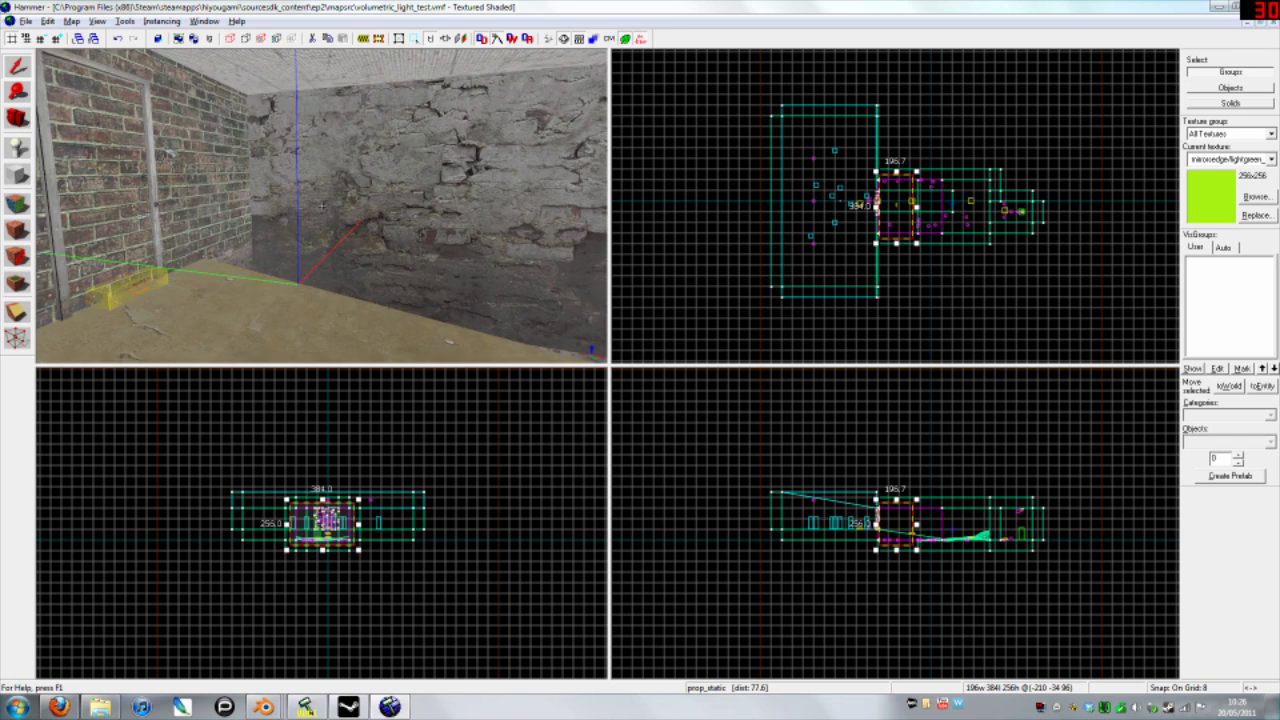
key(Up)
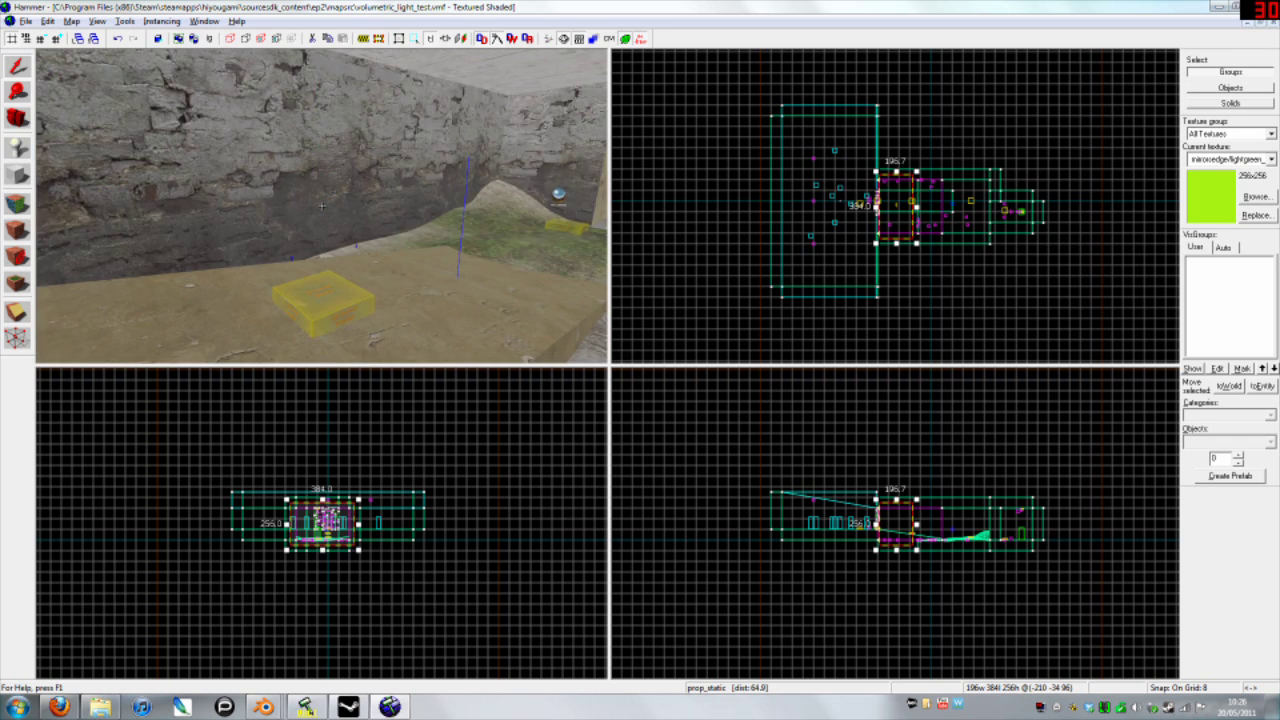
Return to the zombie area behind the brick wall, select the env_projectedtexture and view its blue light volume from inside the room.
key(s)
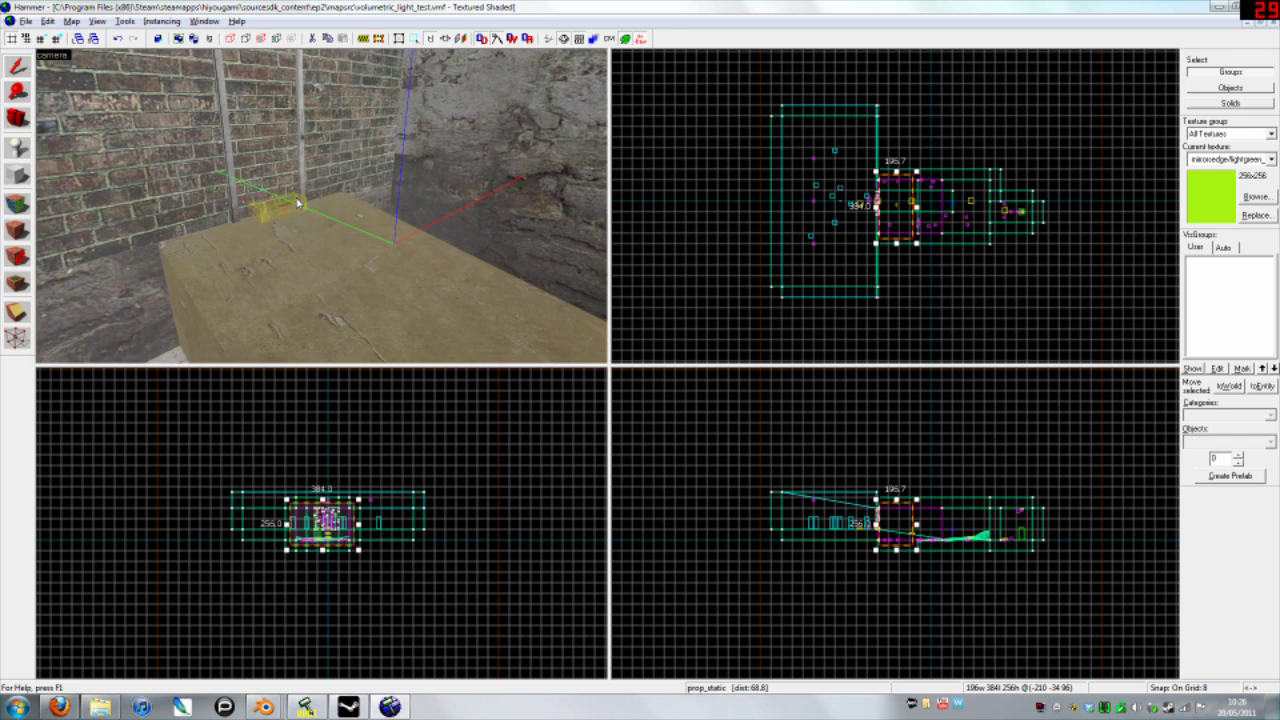
key(w)
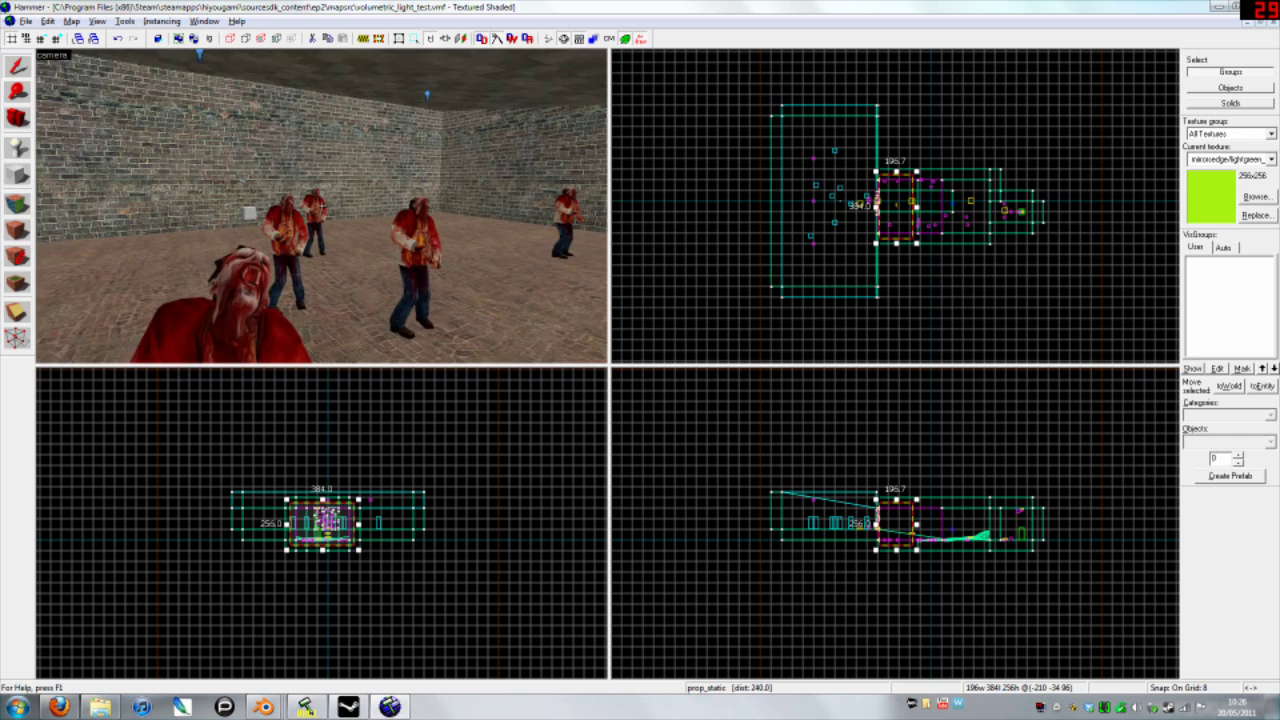
click(265, 214)
key(a)
click(322, 206)
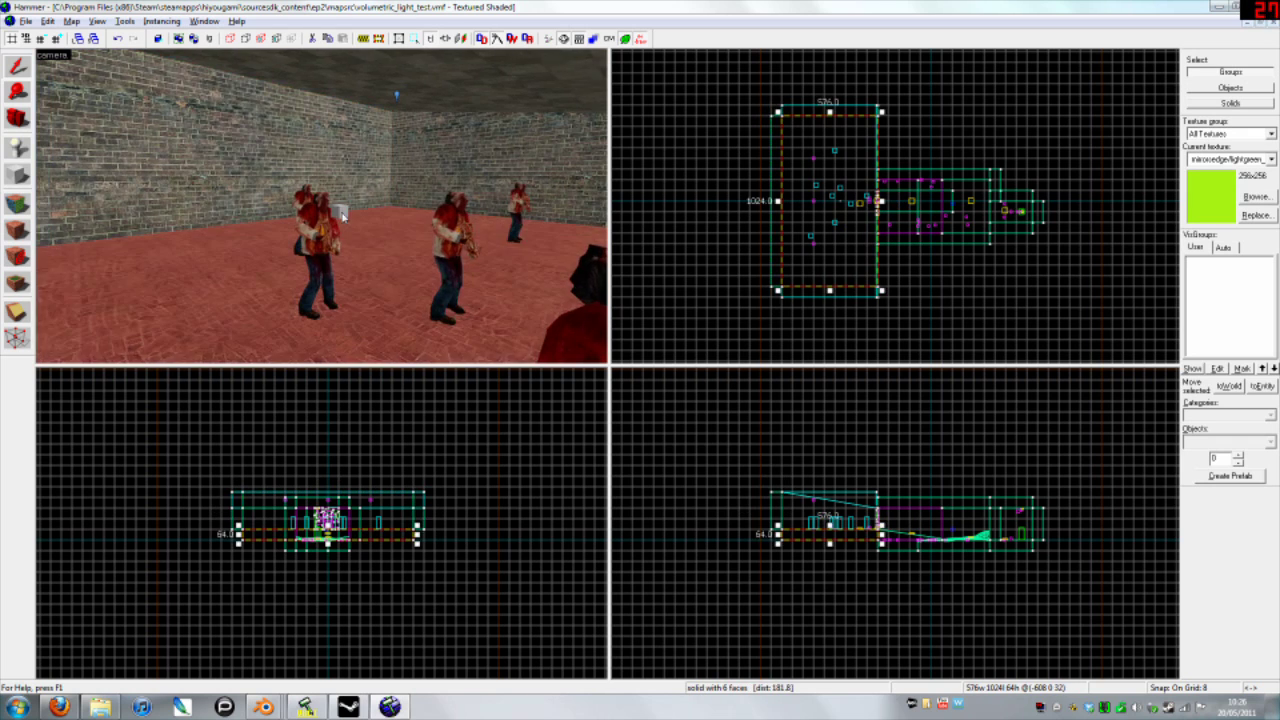
click(322, 206)
key(s)
key(Down)
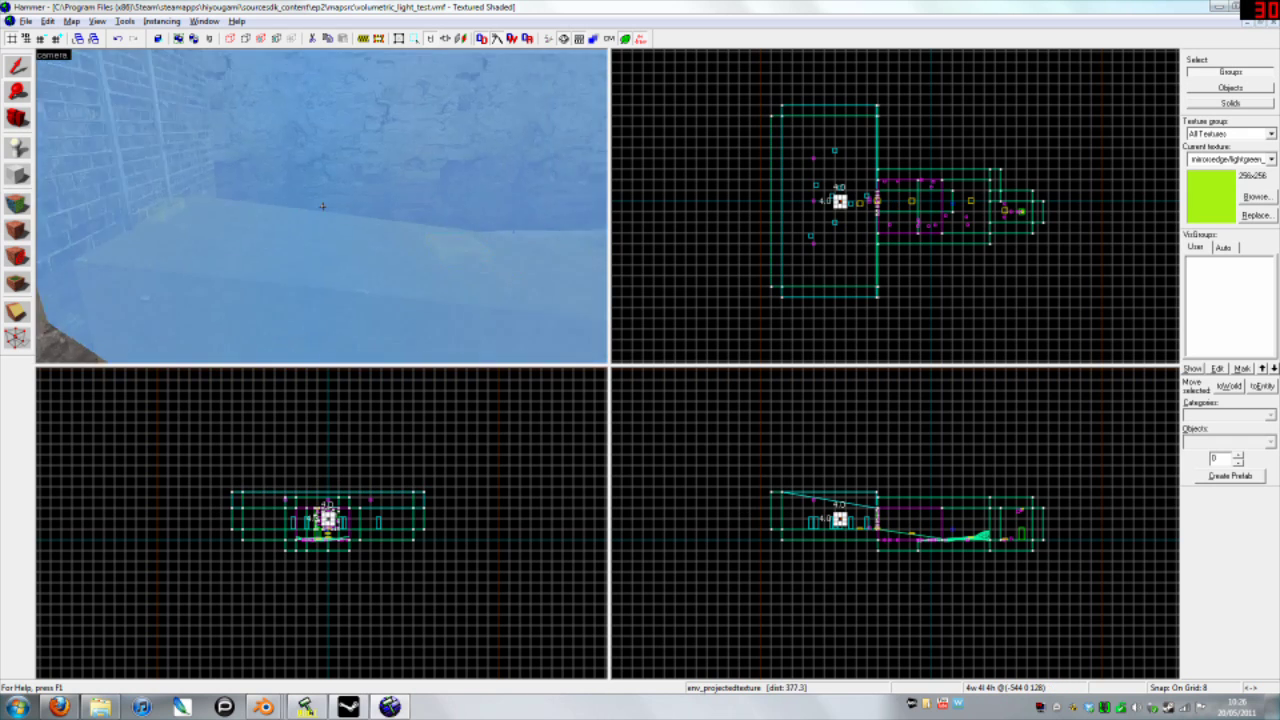
Reselect the prop_static in the room and examine how it sits above the ledge, beside the door frame and stone wall.
click(341, 222)
key(Up)
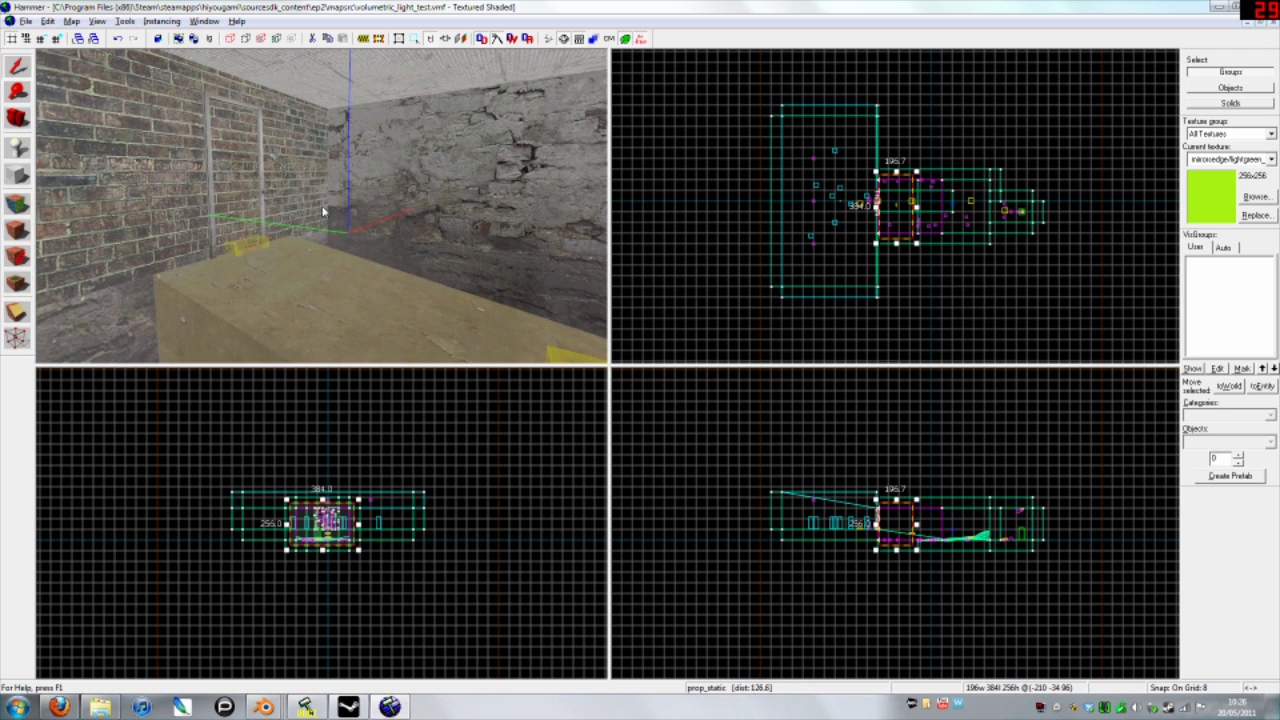
key(z)
key(d)
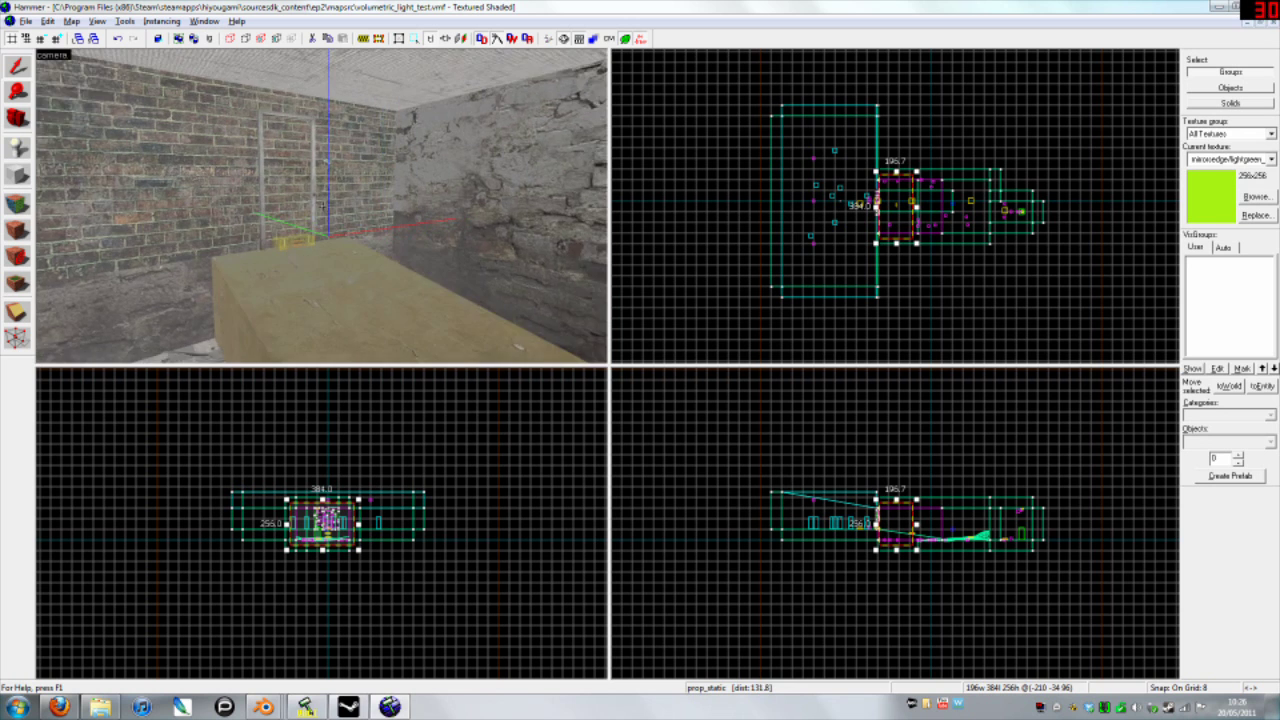
key(d)
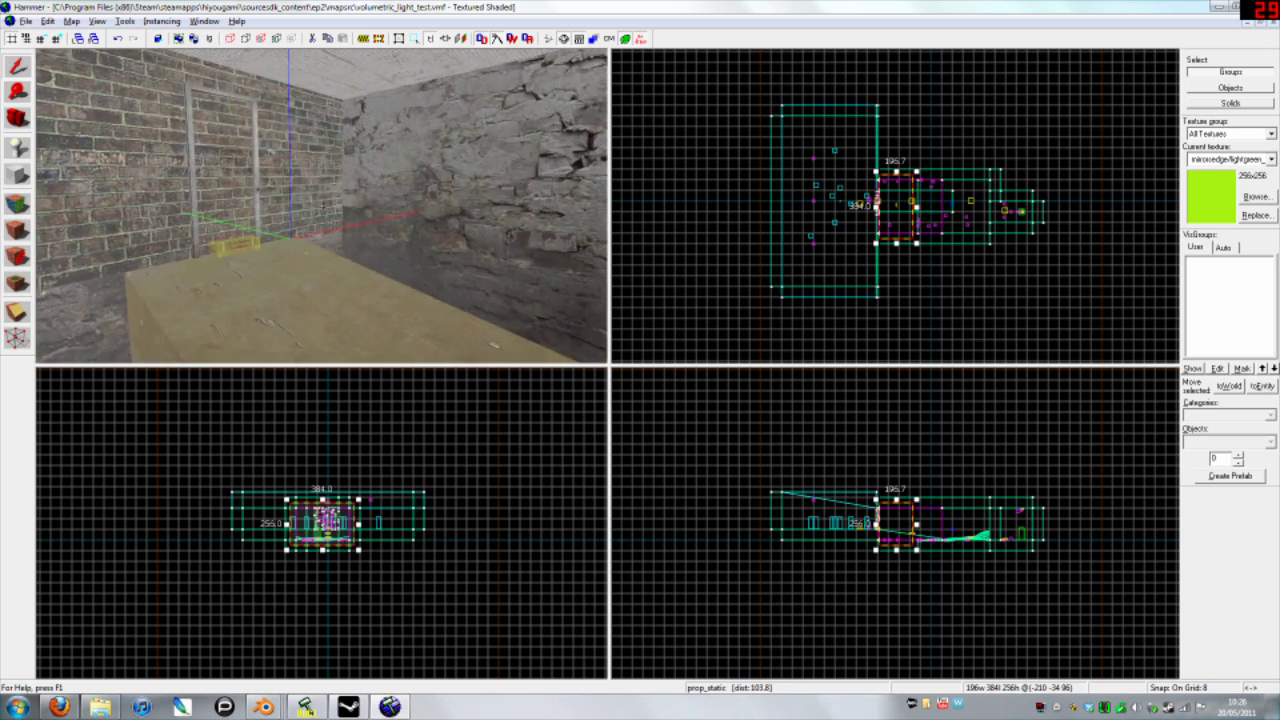
key(a)
key(a)
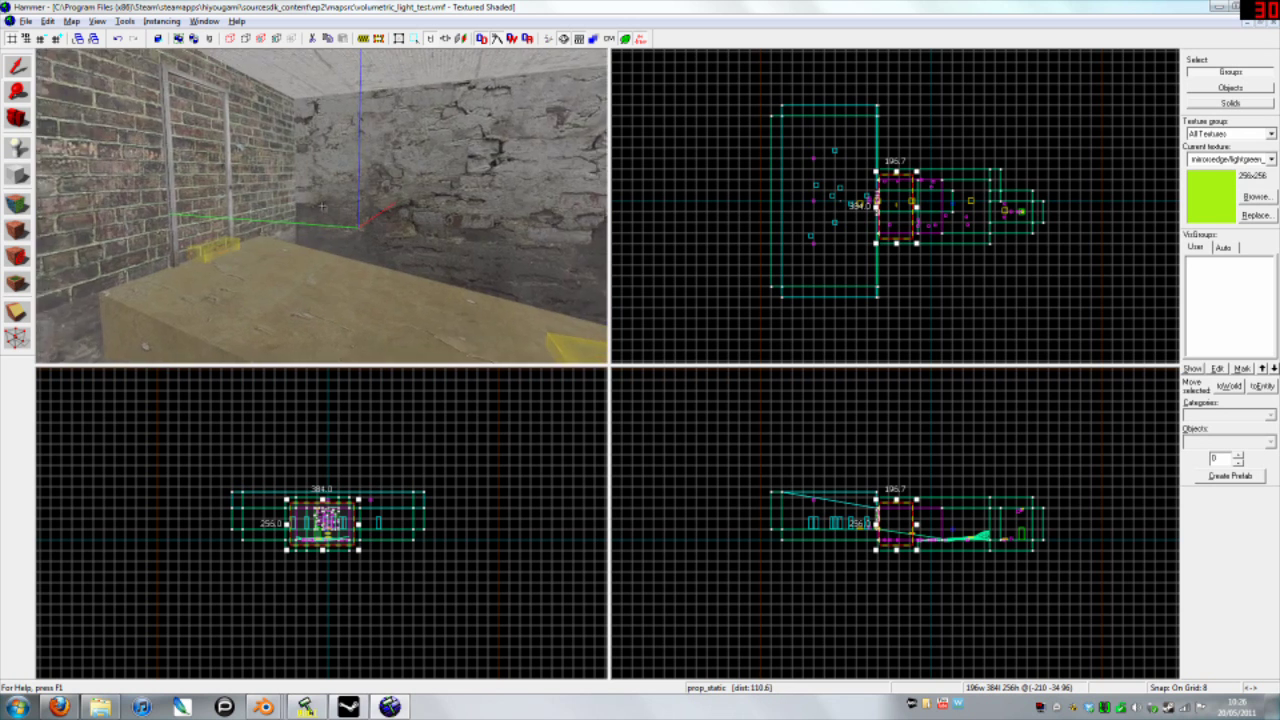
key(z)
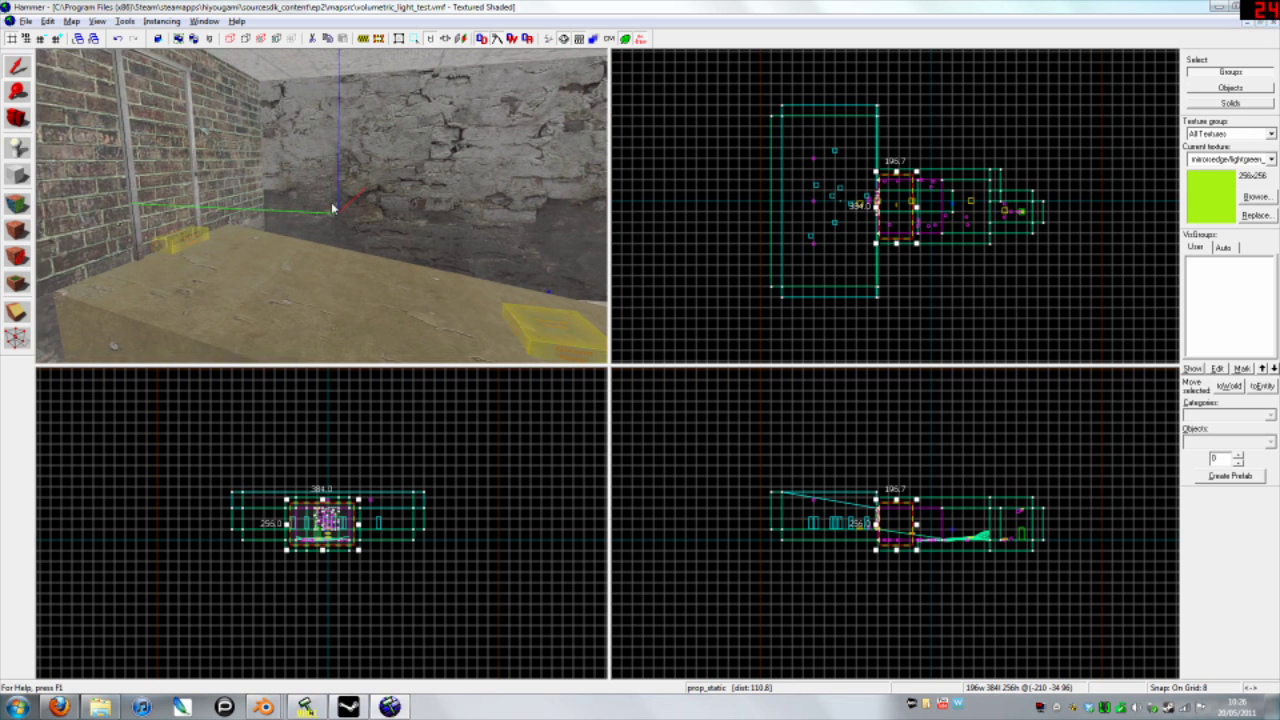